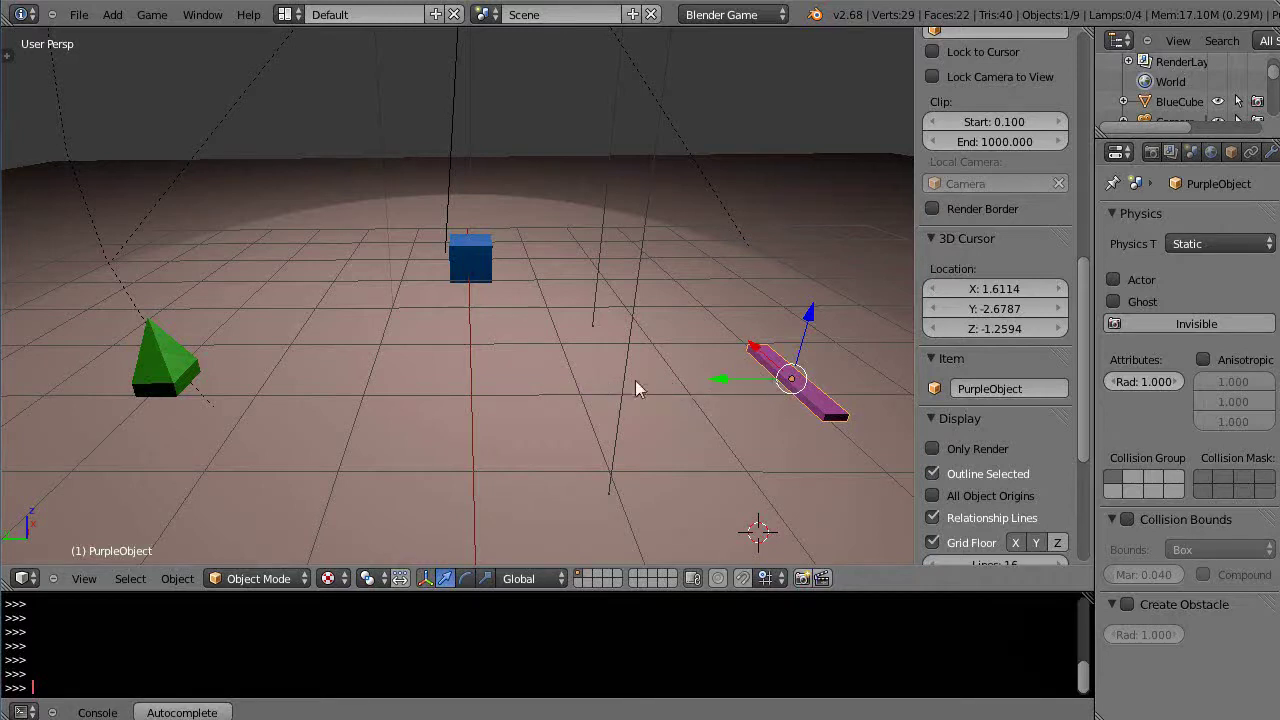
Move the green pyramid a short distance along the Y axis toward the middle of the floor.
right_click(163, 368)
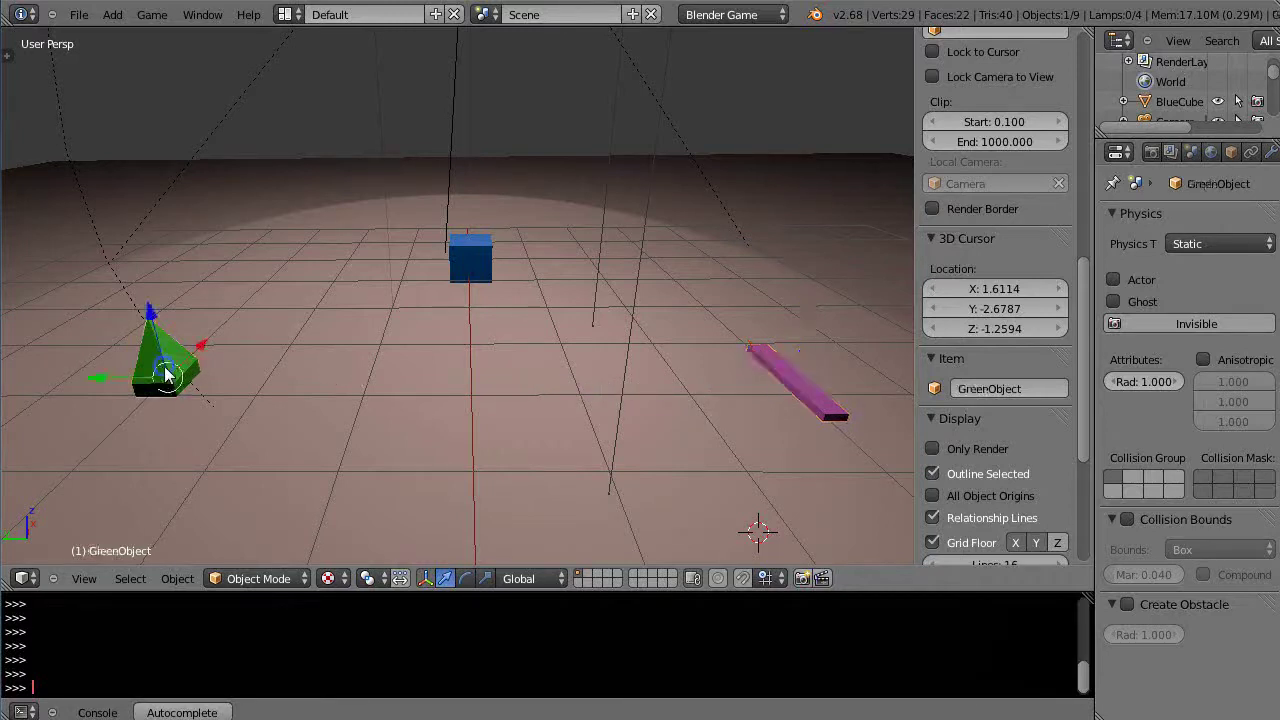
left_click_drag(98, 374, 146, 410)
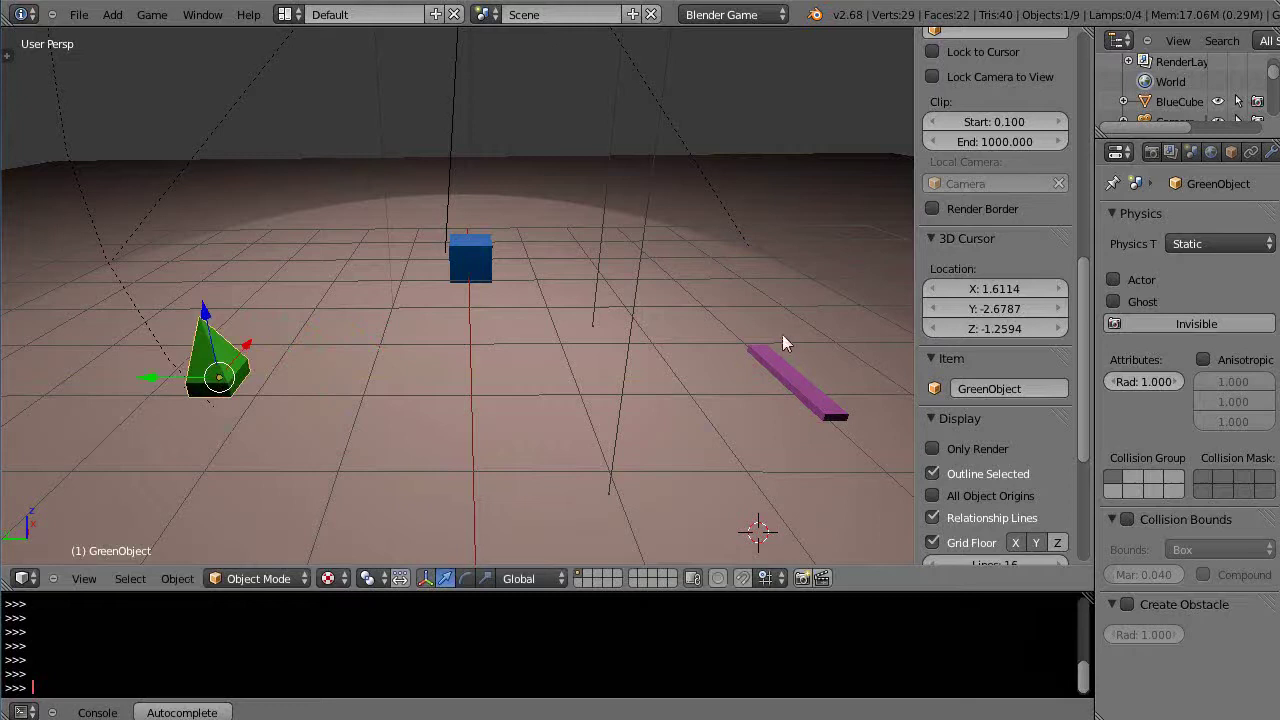
right_click(791, 373)
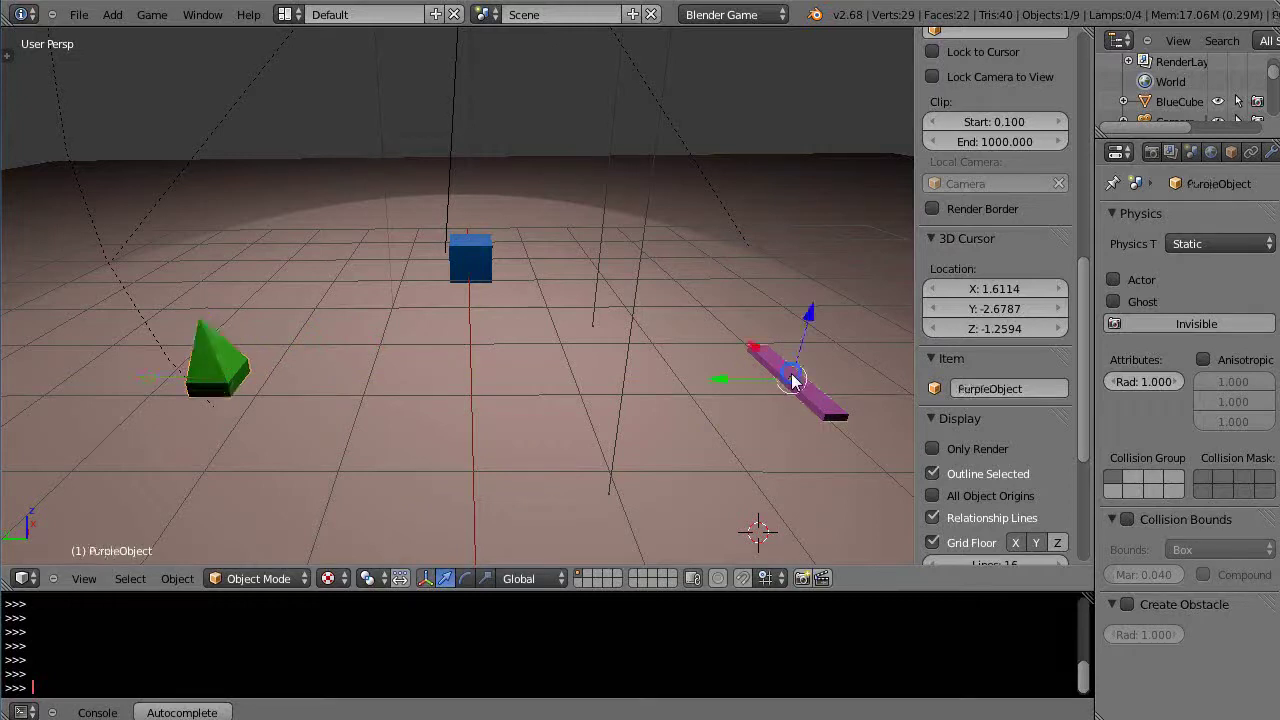
Run the game with the green pyramid selected, test its movement across the floor, and stop the game.
right_click(210, 381)
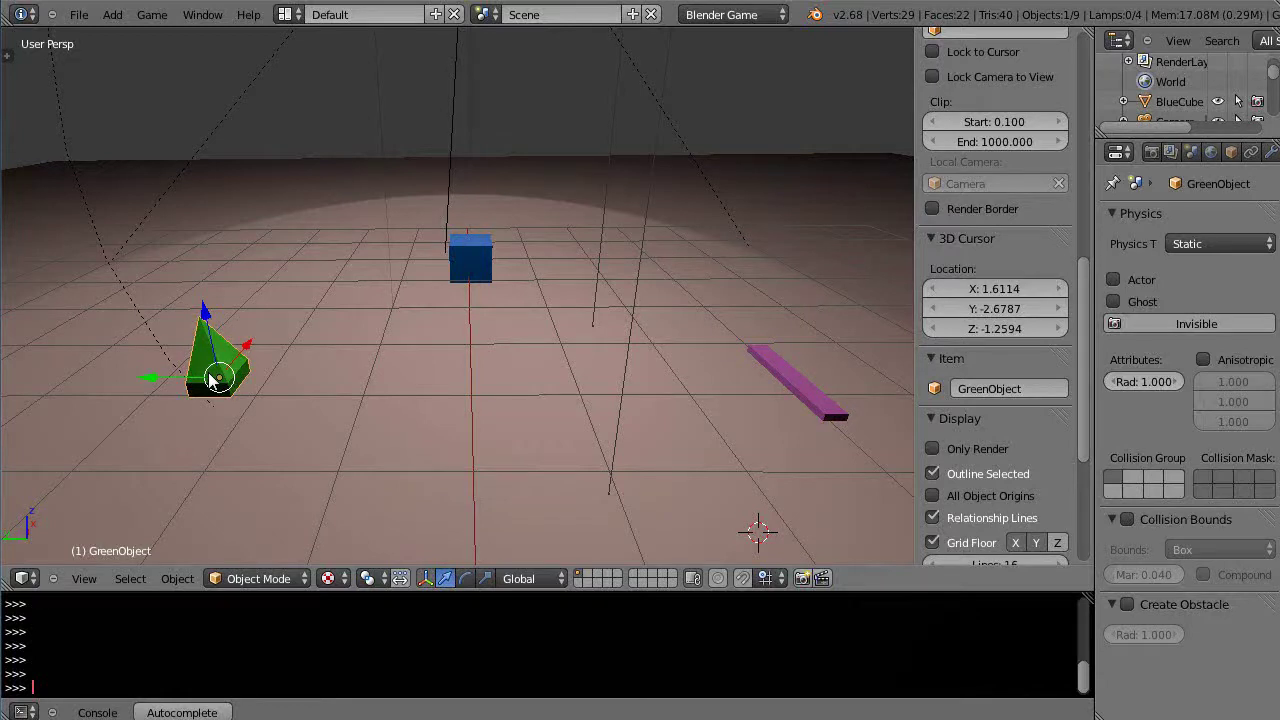
key("p")
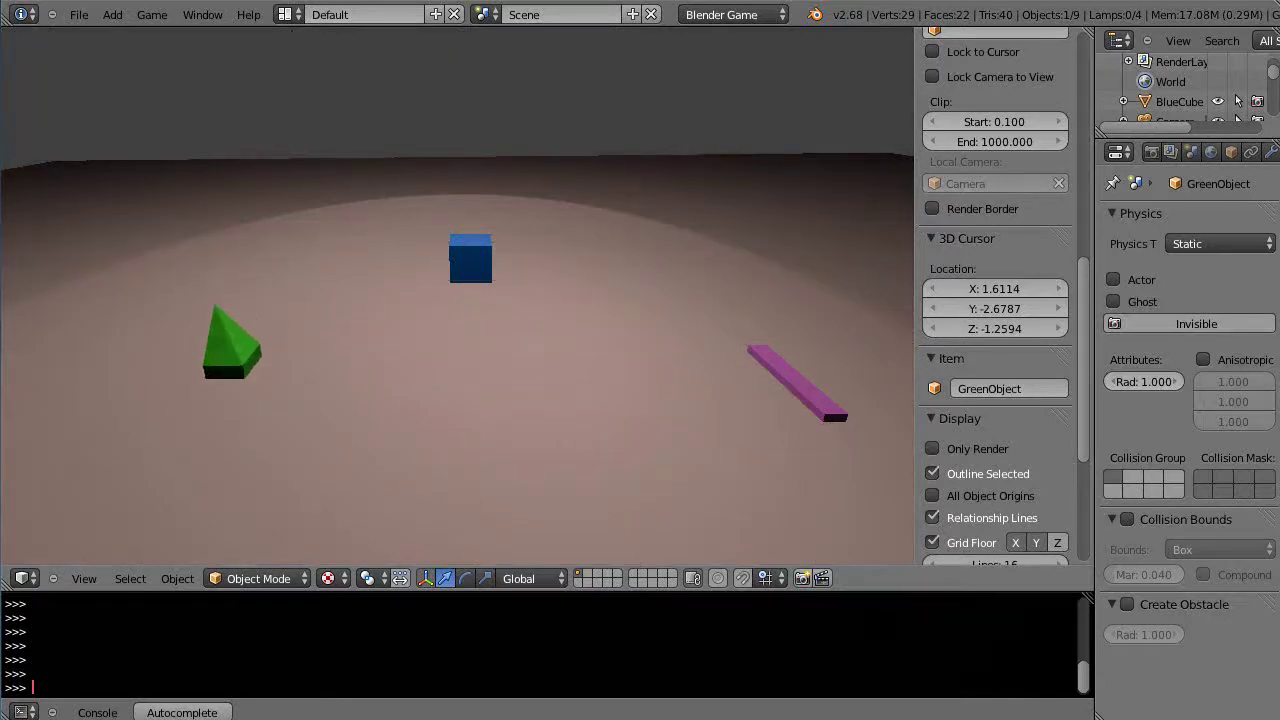
key("Left")
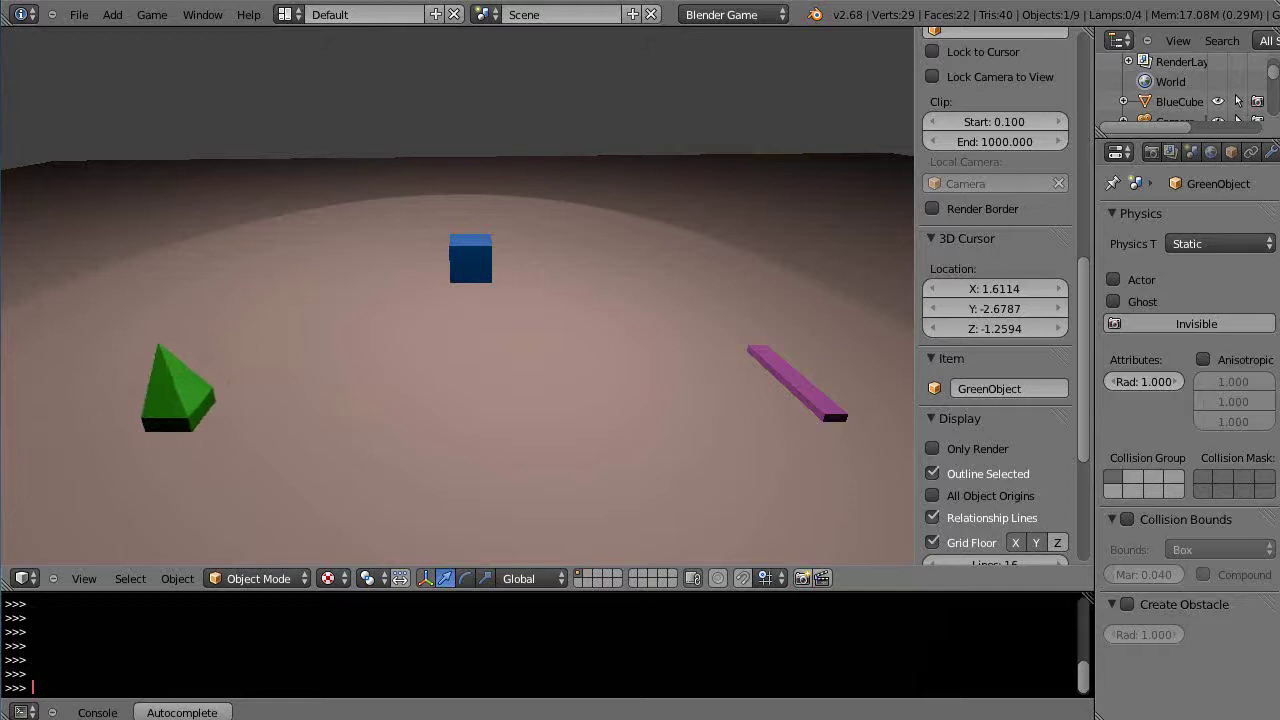
key("Escape")
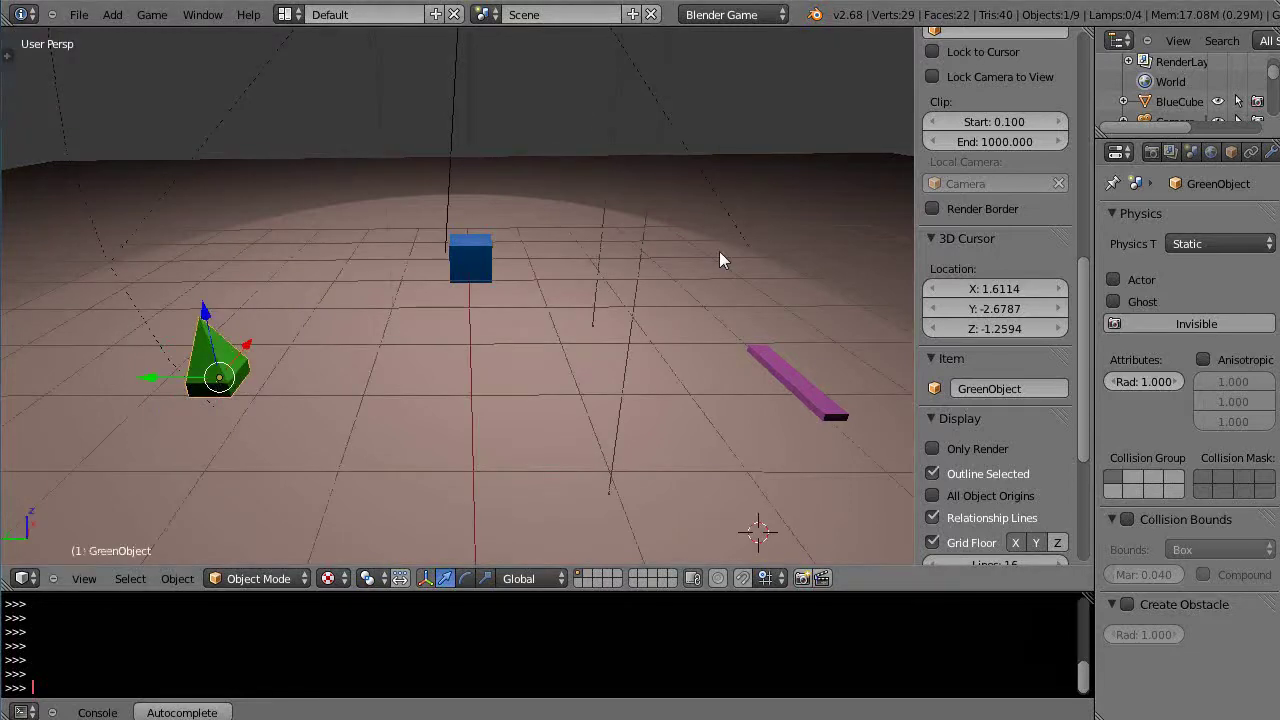
Select the purple bar, switch to the Game Logic screen layout, and add a Ray sensor to the bar.
right_click(781, 360)
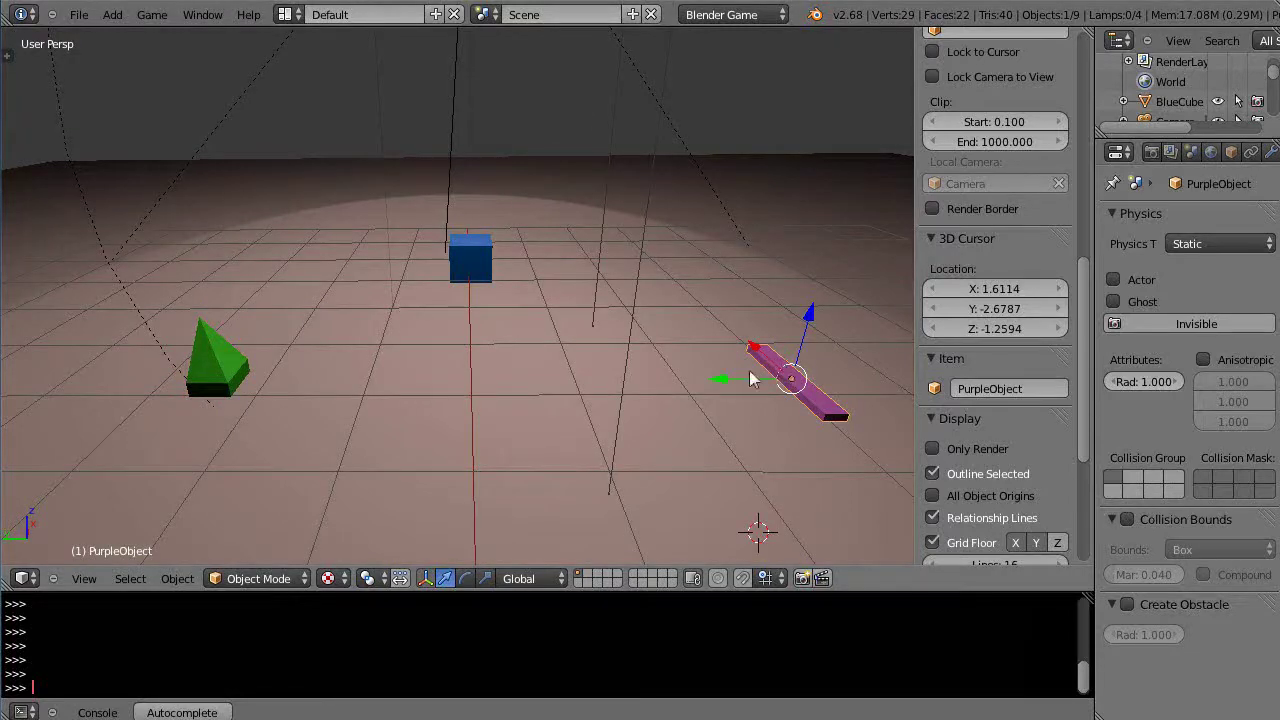
left_click(285, 14)
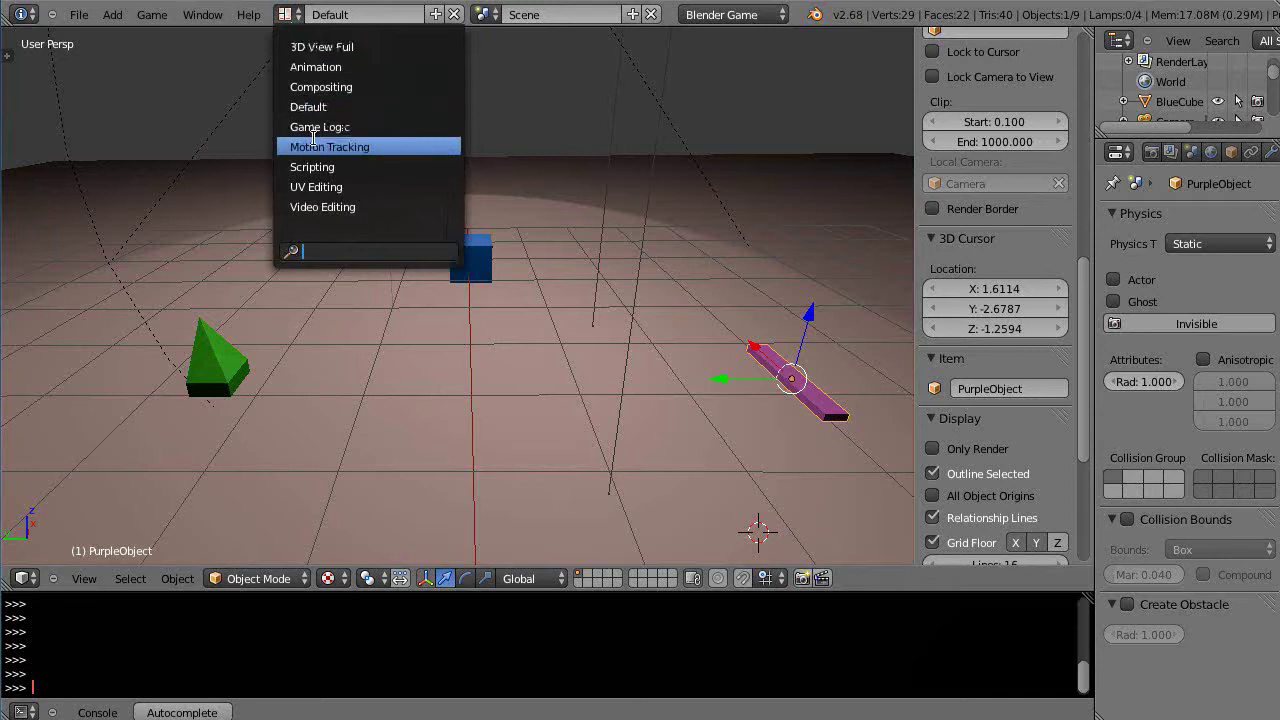
left_click(316, 128)
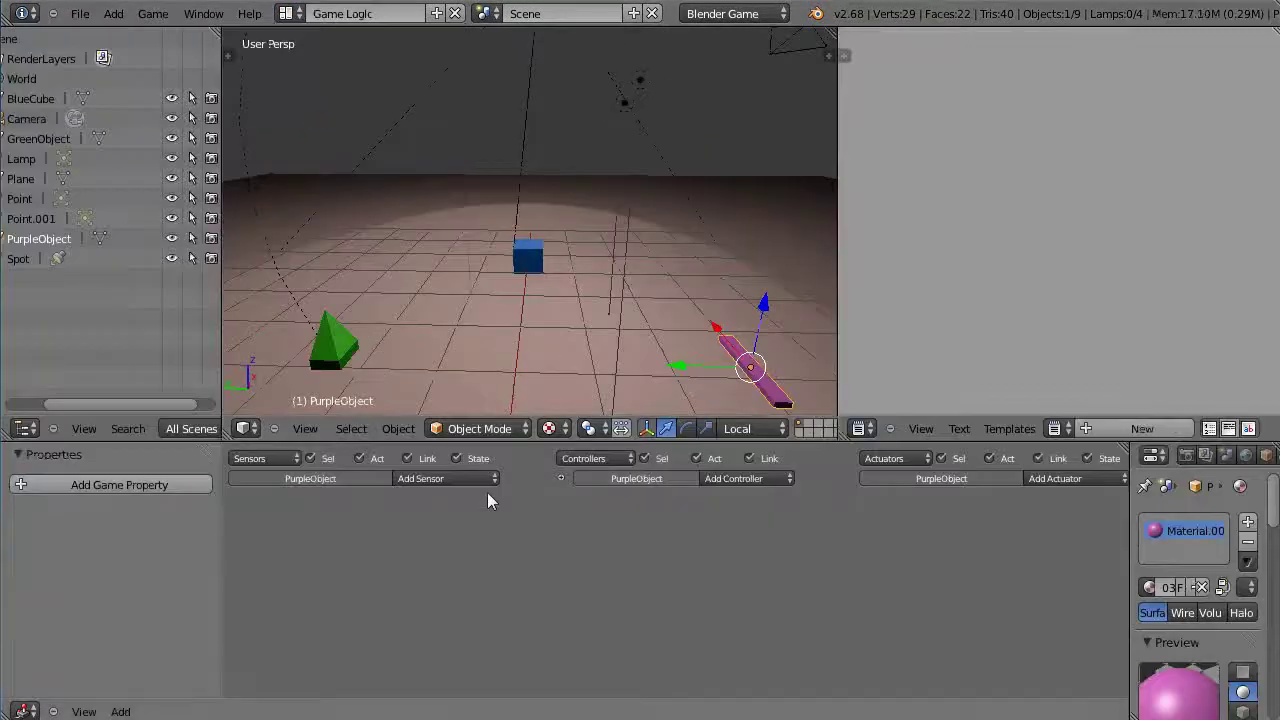
middle_click_drag(409, 537, 575, 535)
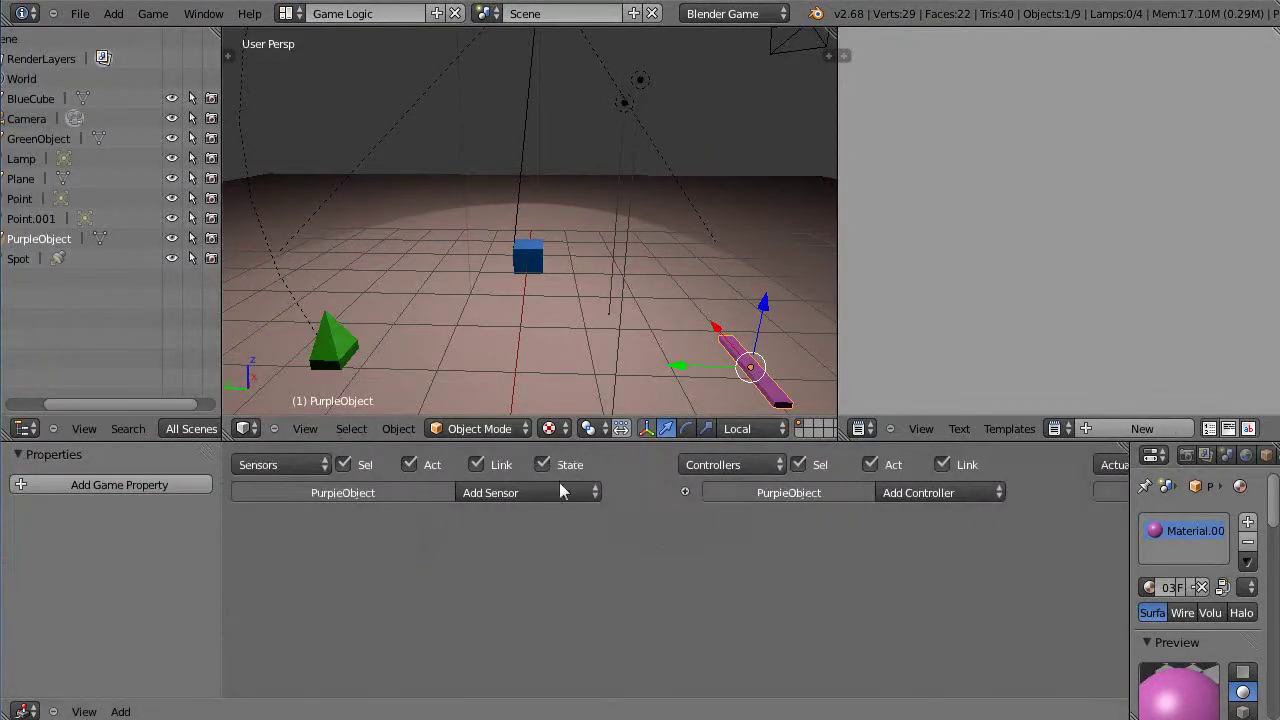
left_click(555, 490)
left_click(515, 183)
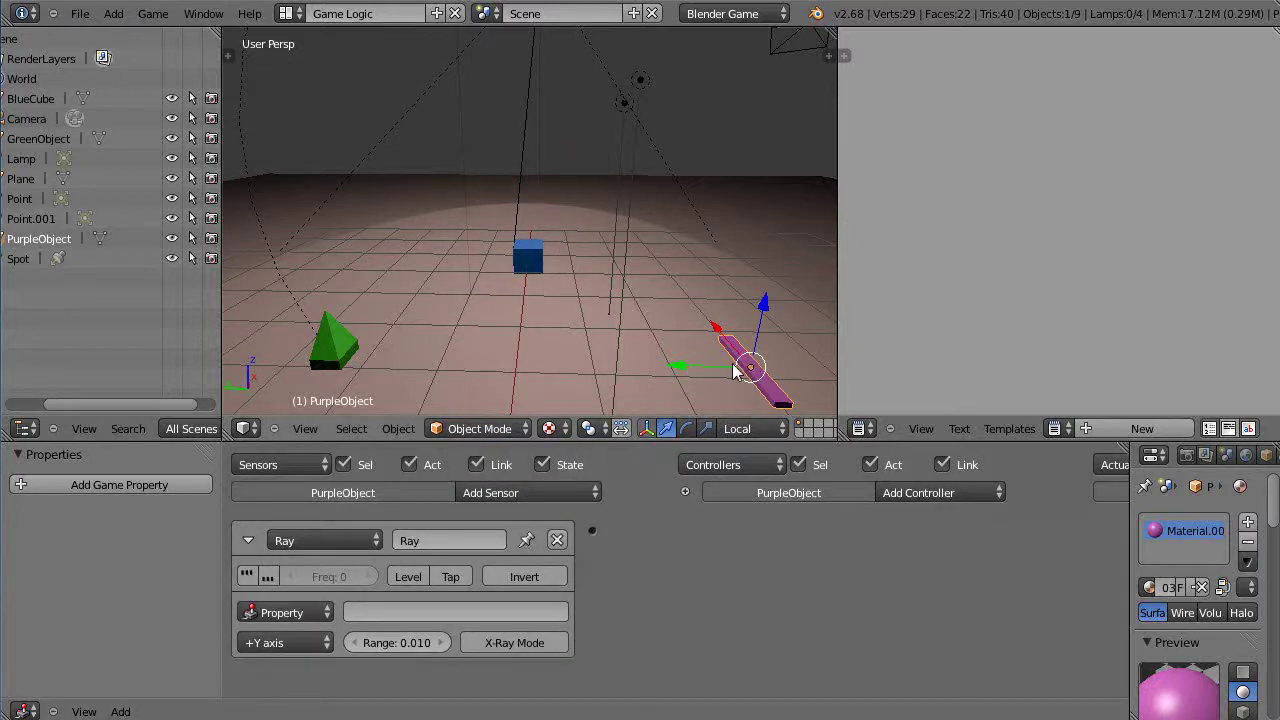
Set the purple bar's Ray sensor to the +Y axis with a range of 3.
scroll(518, 593, "up", 2)
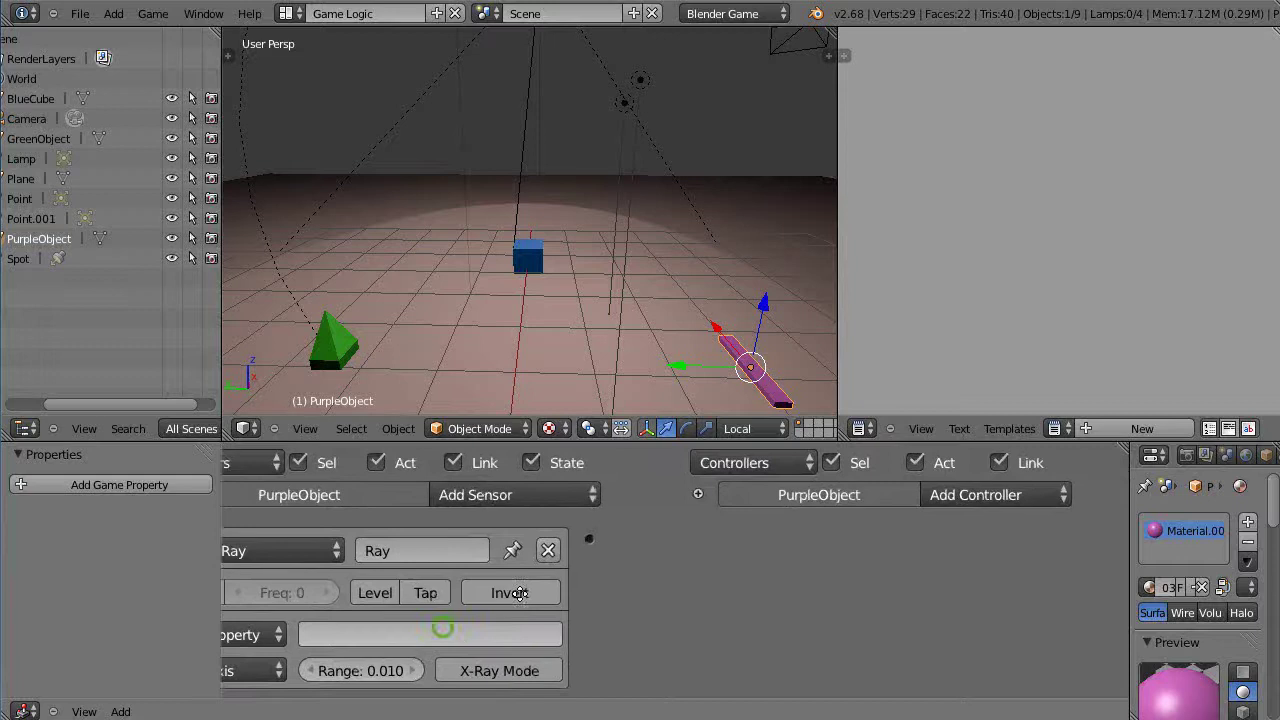
middle_click_drag(517, 593, 582, 577)
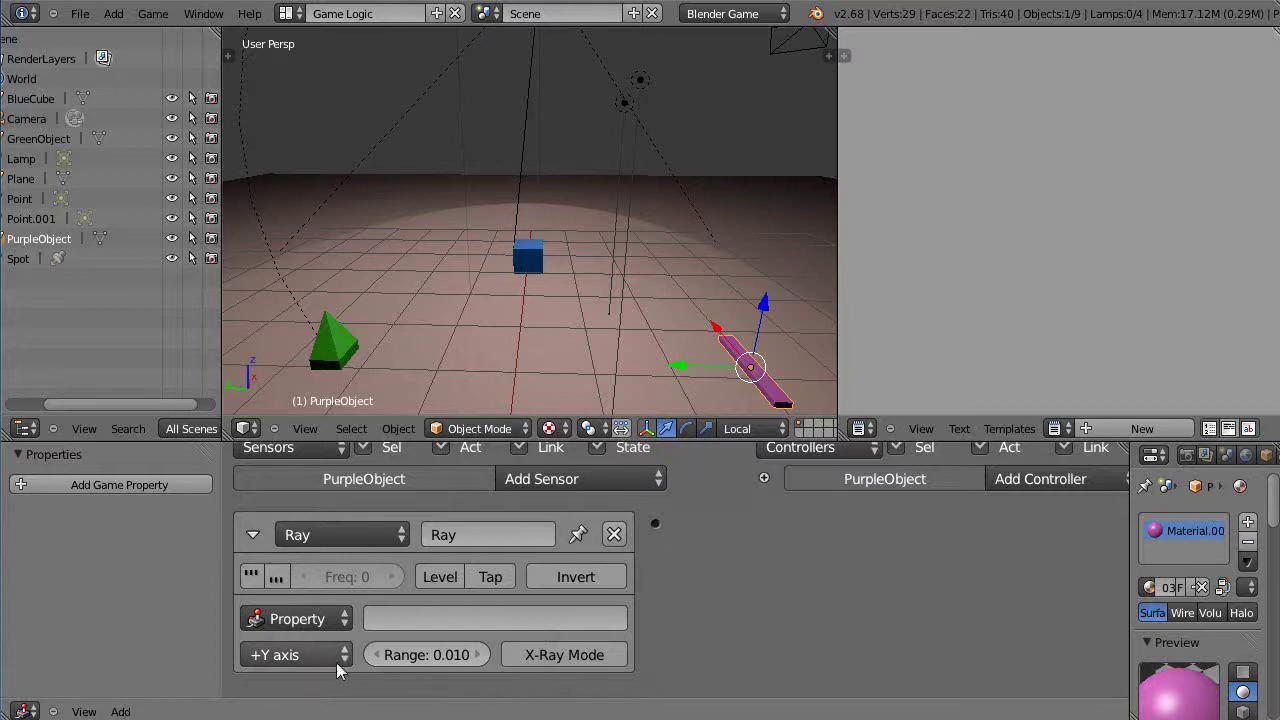
left_click(344, 657)
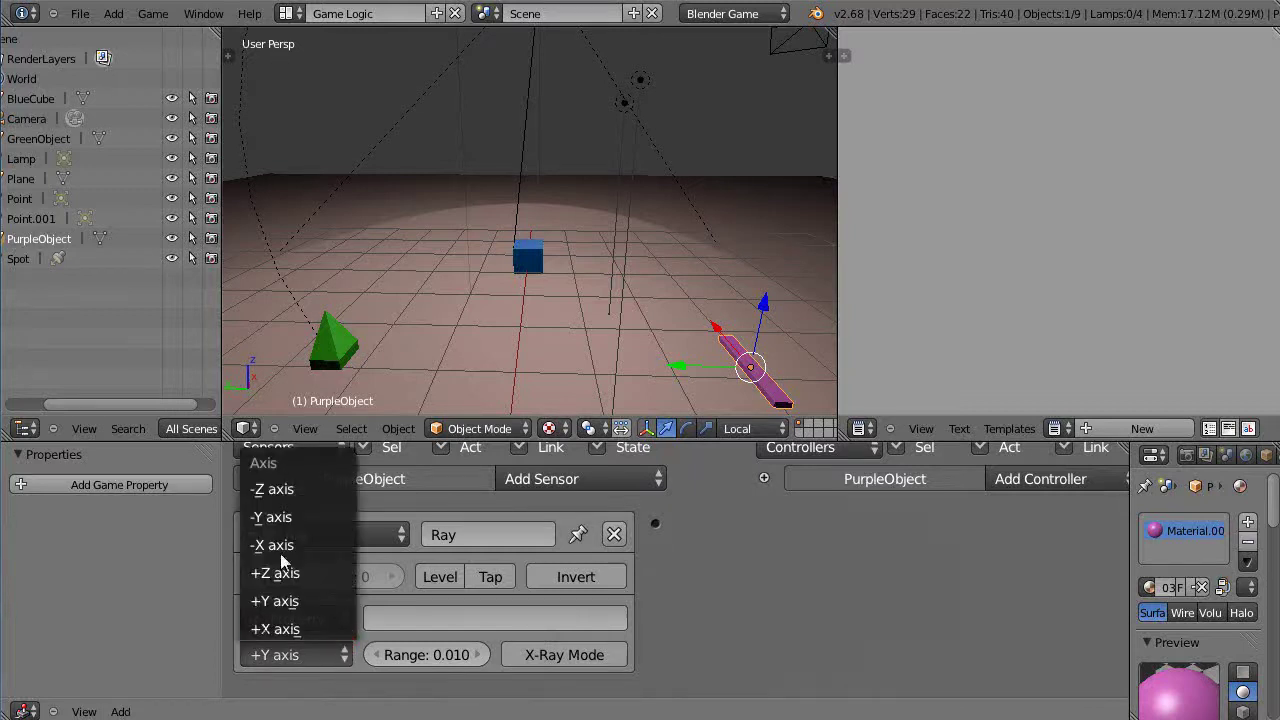
key("Return")
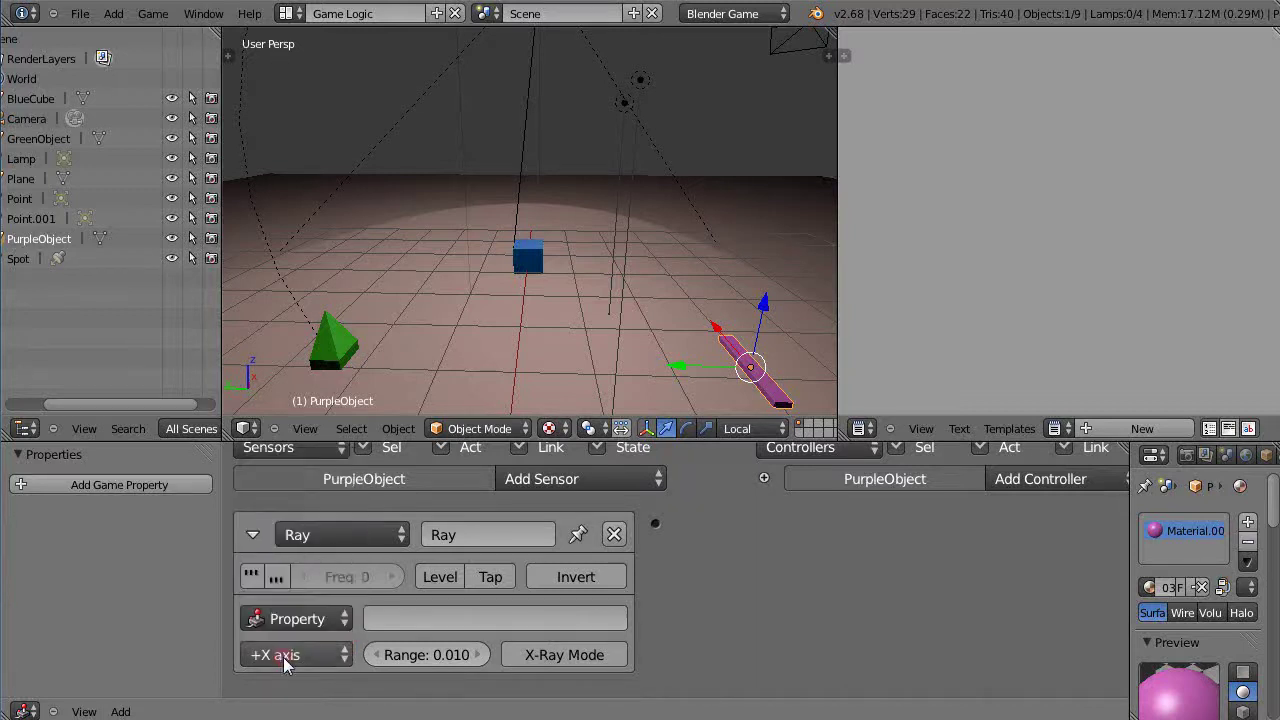
left_click(284, 662)
left_click(280, 601)
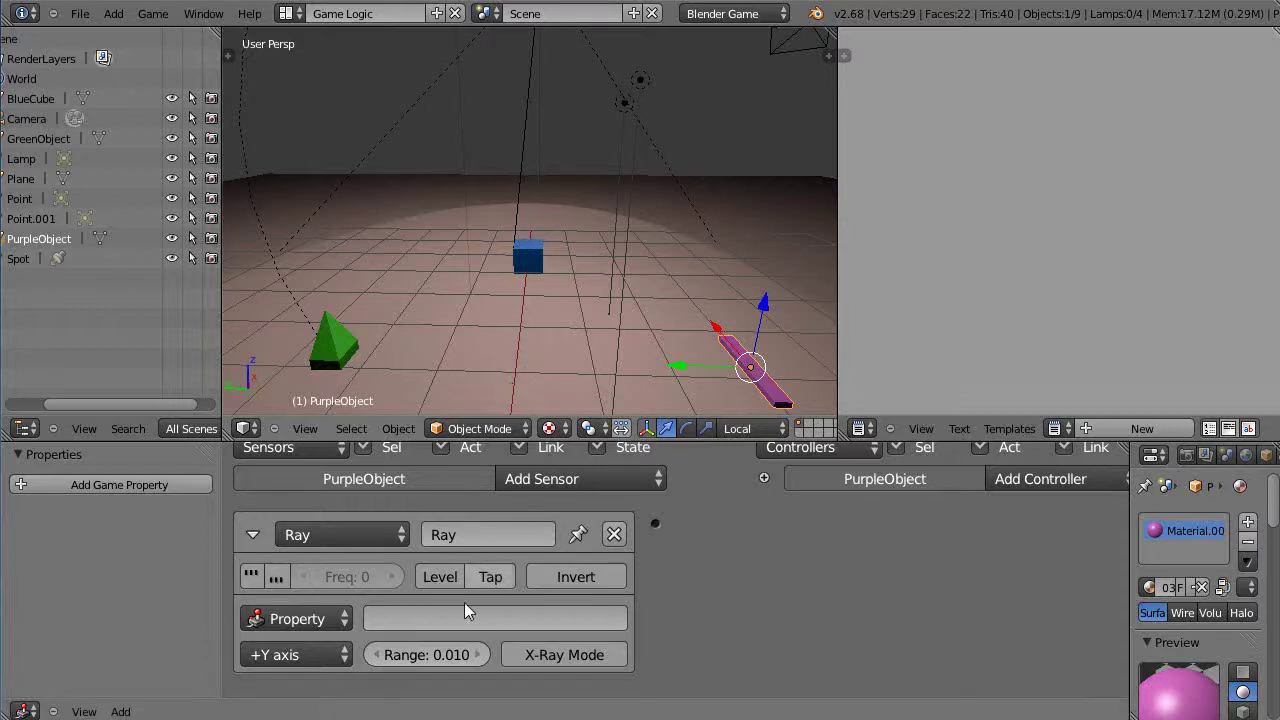
left_click(444, 654)
type("3")
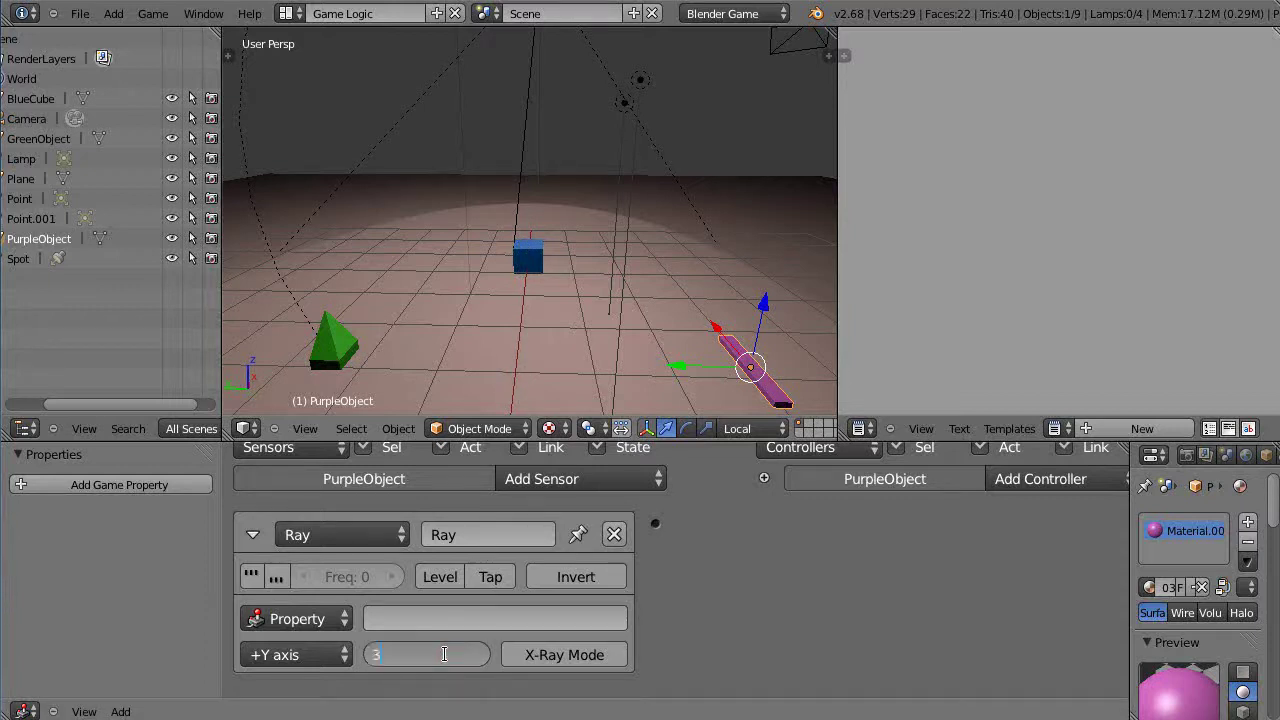
key("Return")
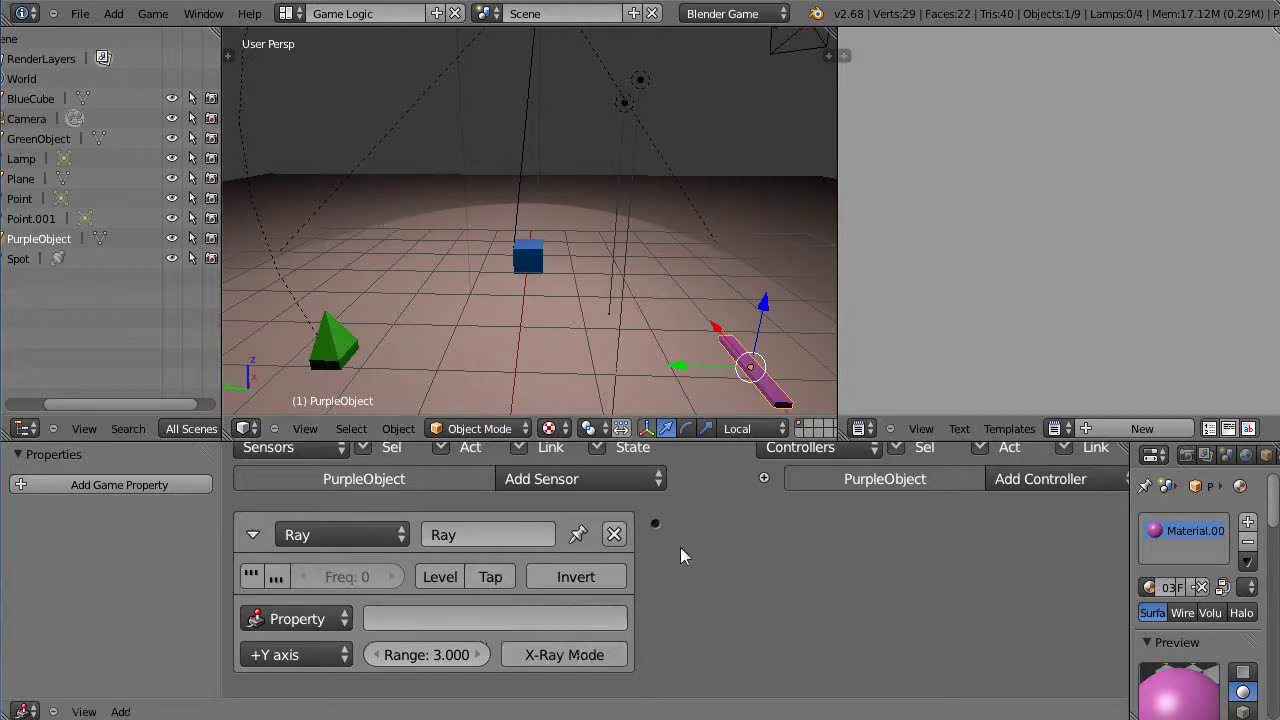
Add a Motion actuator to the purple bar with a Z rotation of 5°.
middle_click_drag(853, 584, 503, 558)
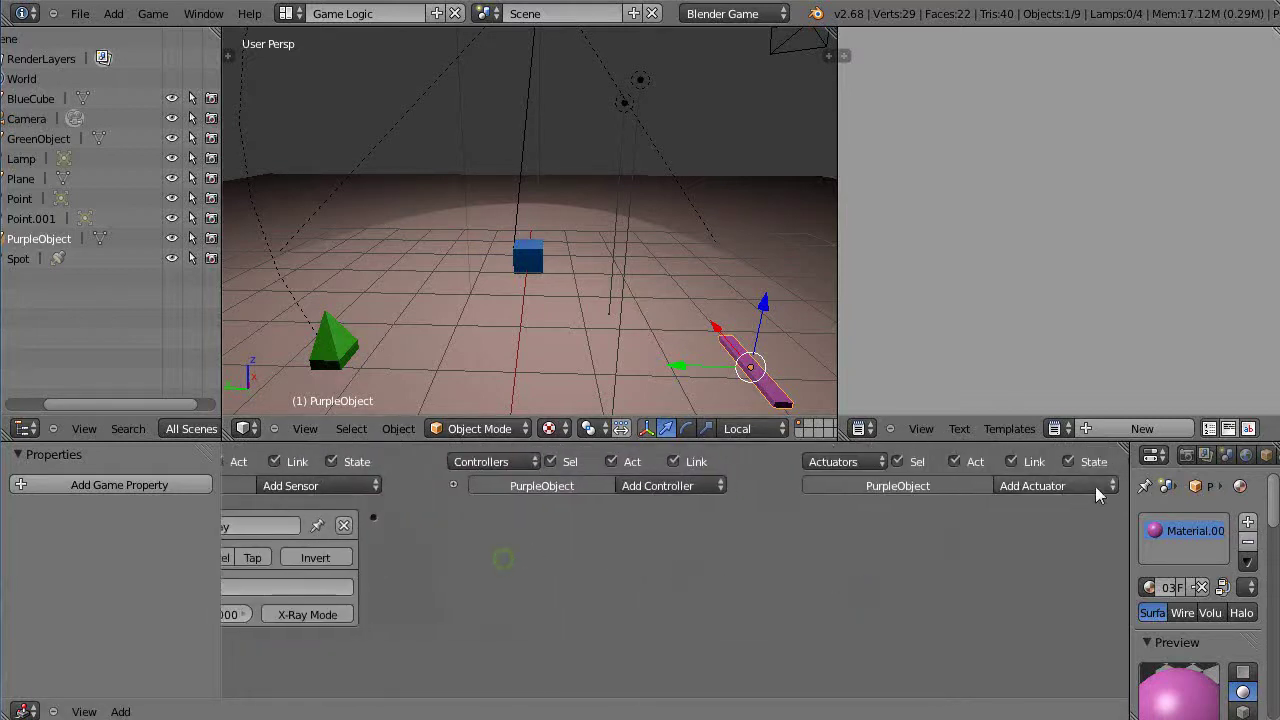
left_click(1095, 486)
left_click(1043, 325)
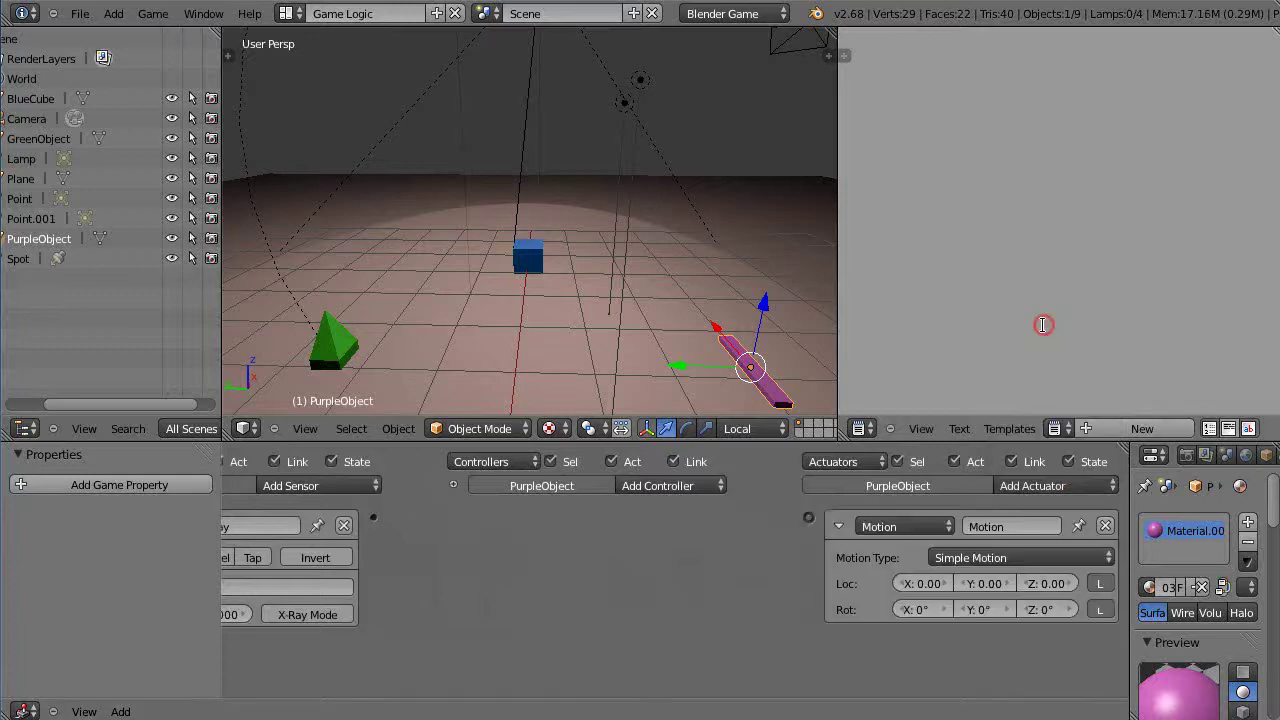
scroll(912, 626, "up", 2)
middle_click_drag(757, 607, 579, 607)
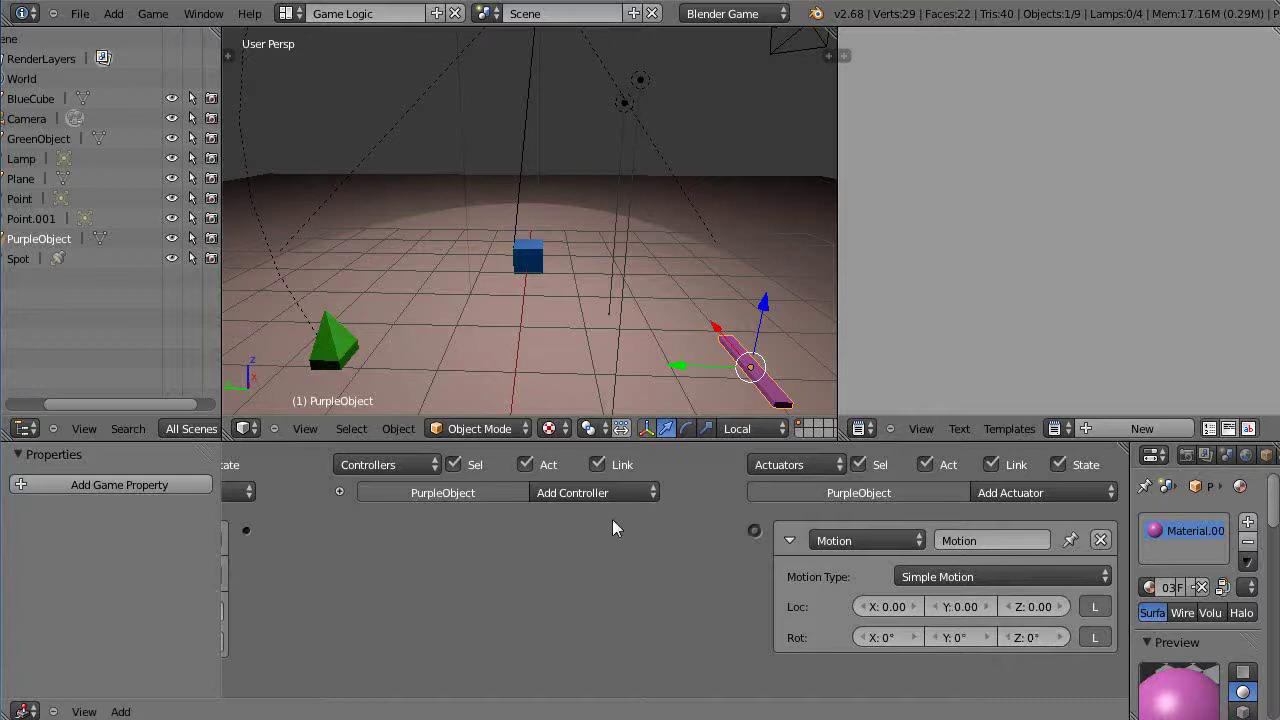
left_click(1031, 640)
type("5")
key("Return")
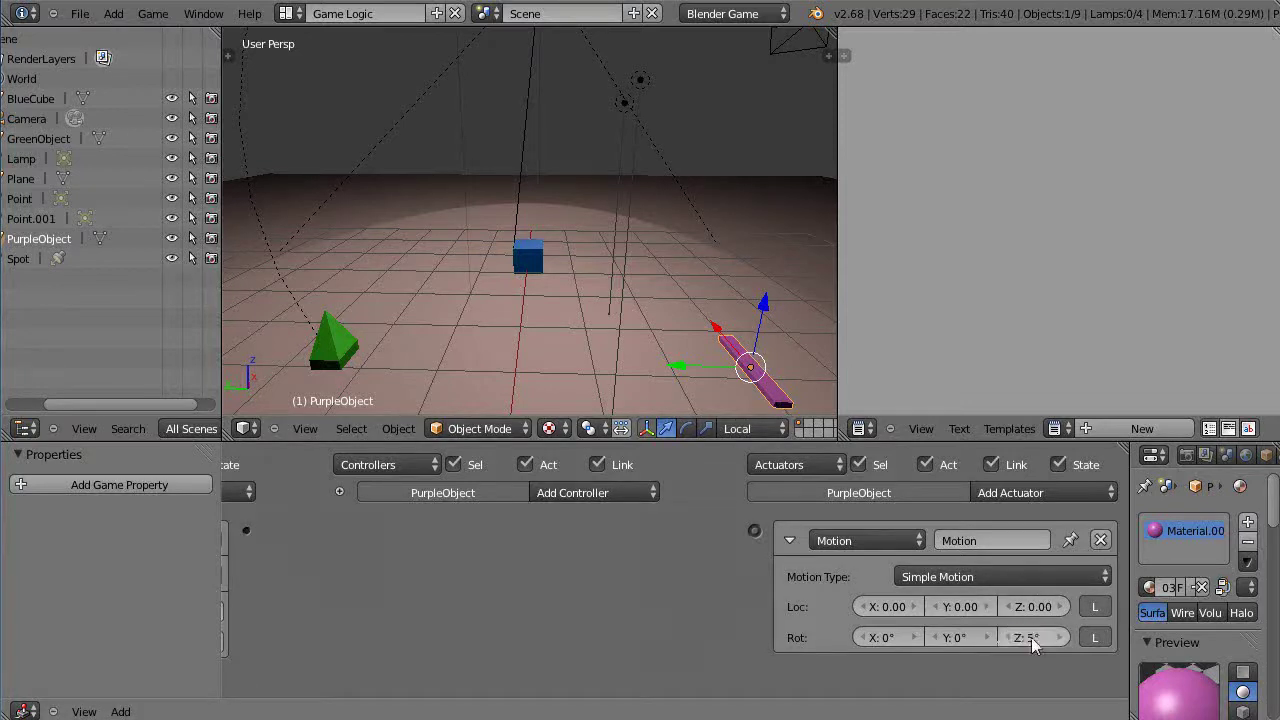
Link the Ray sensor to the Motion actuator through an And controller and enable the sensor's true level triggering.
key("Home")
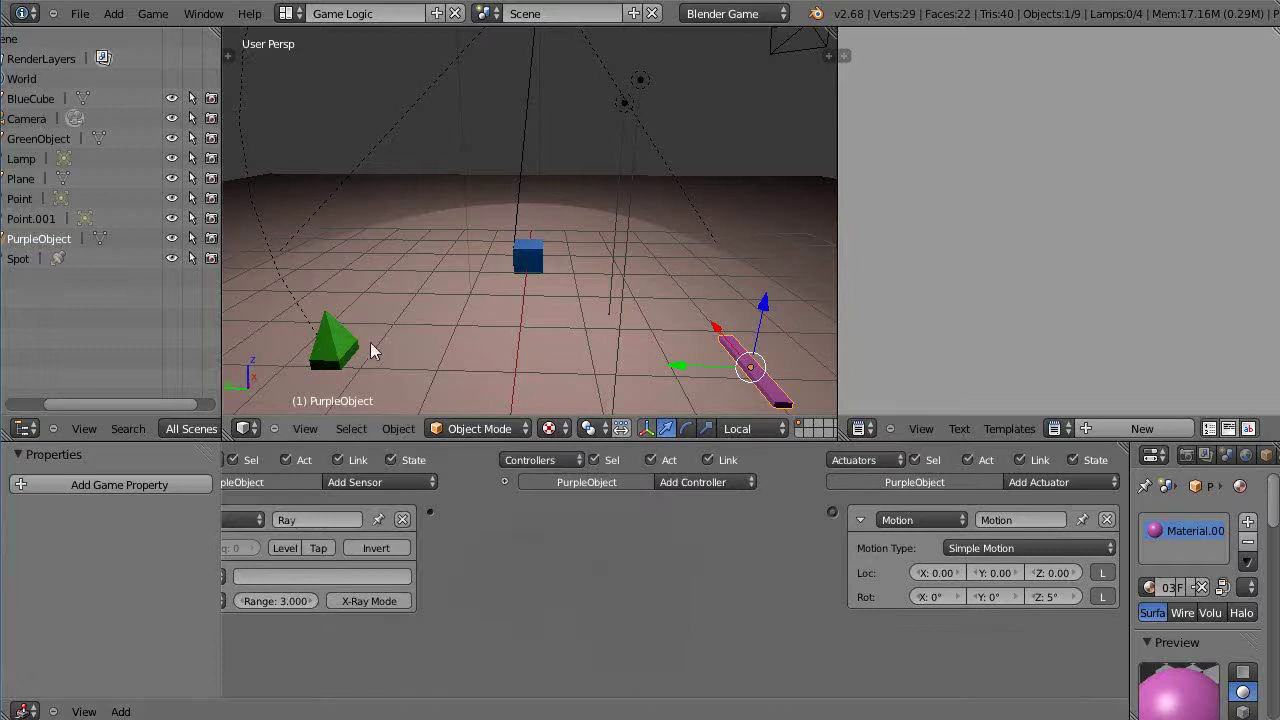
middle_click_drag(471, 600, 556, 598)
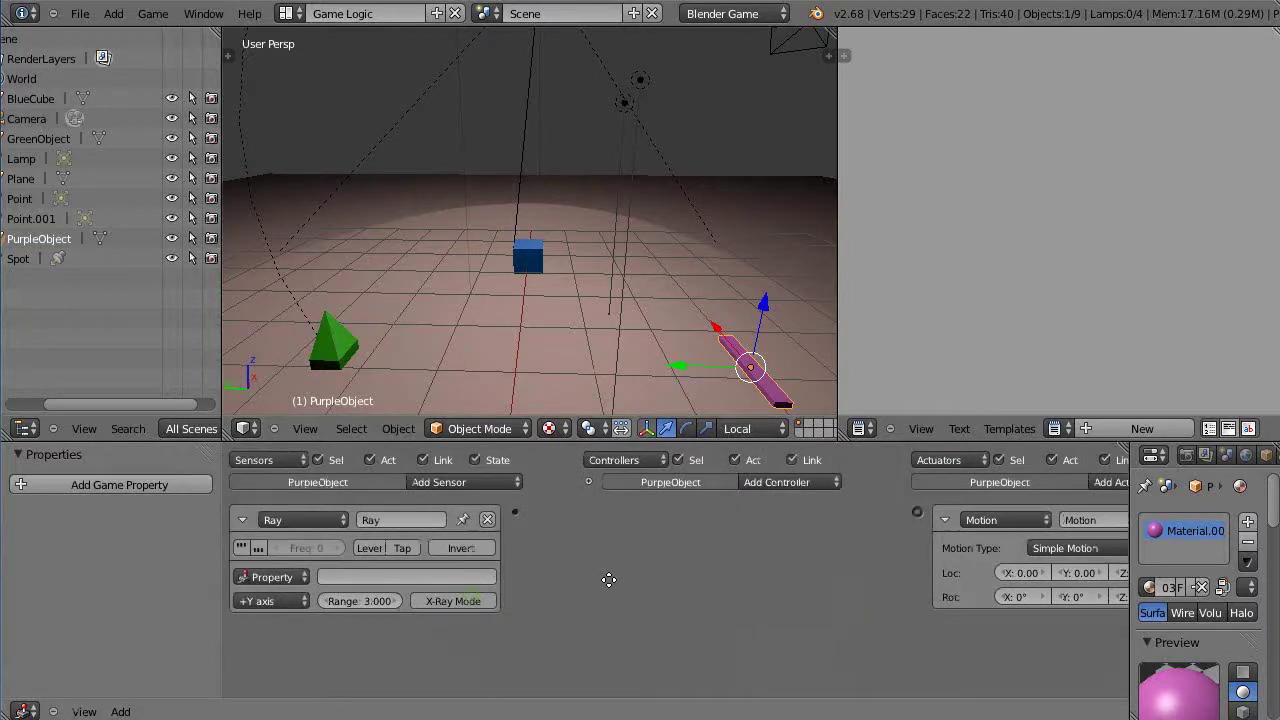
left_click_drag(513, 512, 918, 514)
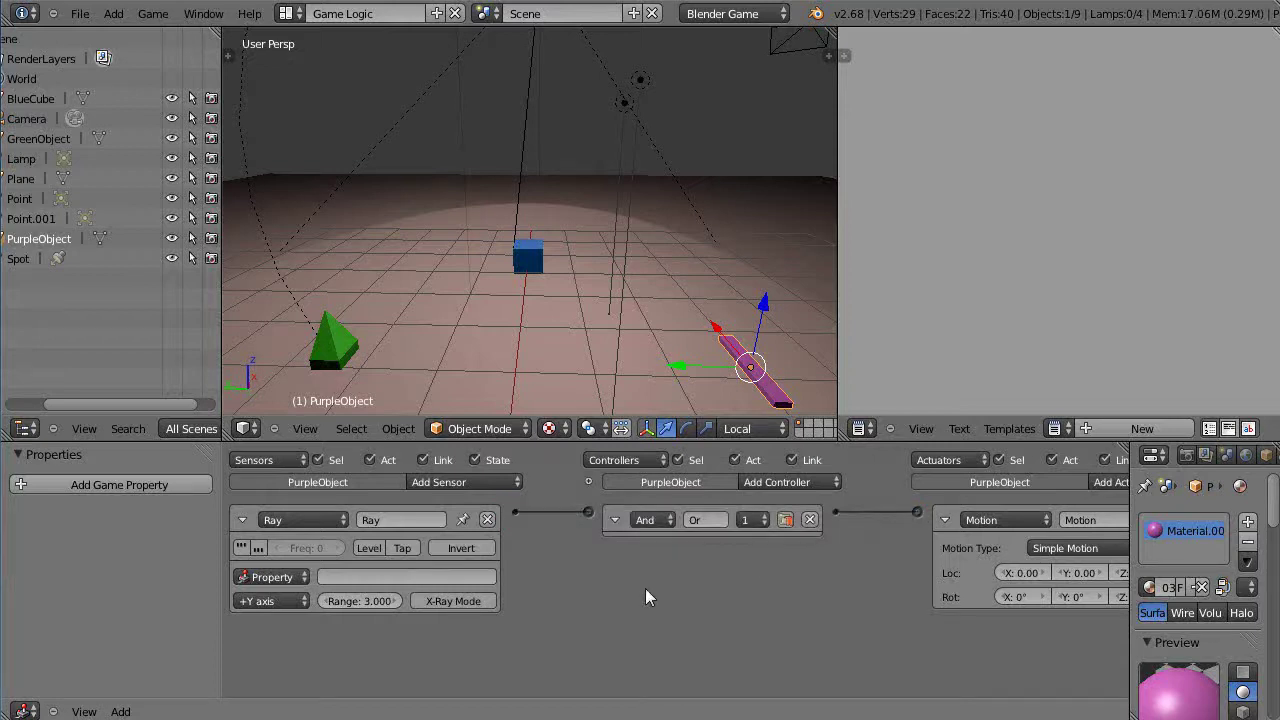
left_click(240, 548)
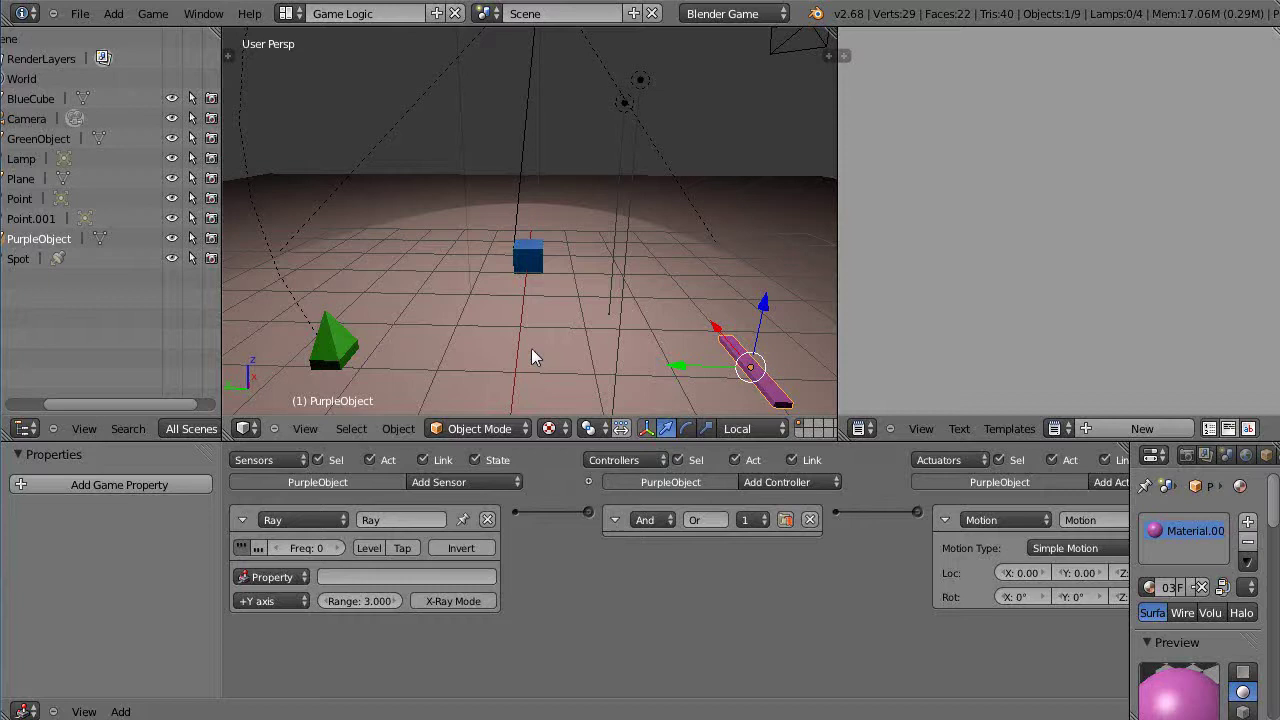
Run the game in a maximized 3D view and drive the green pyramid back and forth into the purple bar's +Y ray.
key("ctrl+Up")
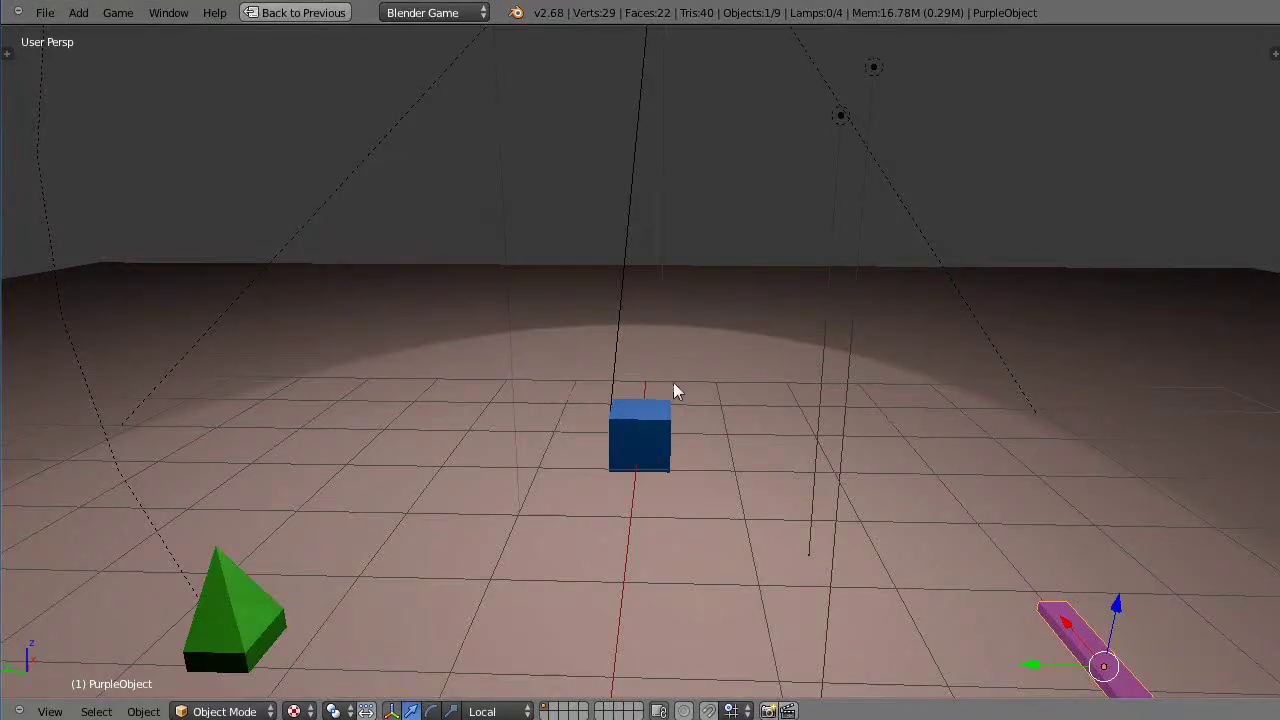
middle_click_drag(673, 384, 630, 357)
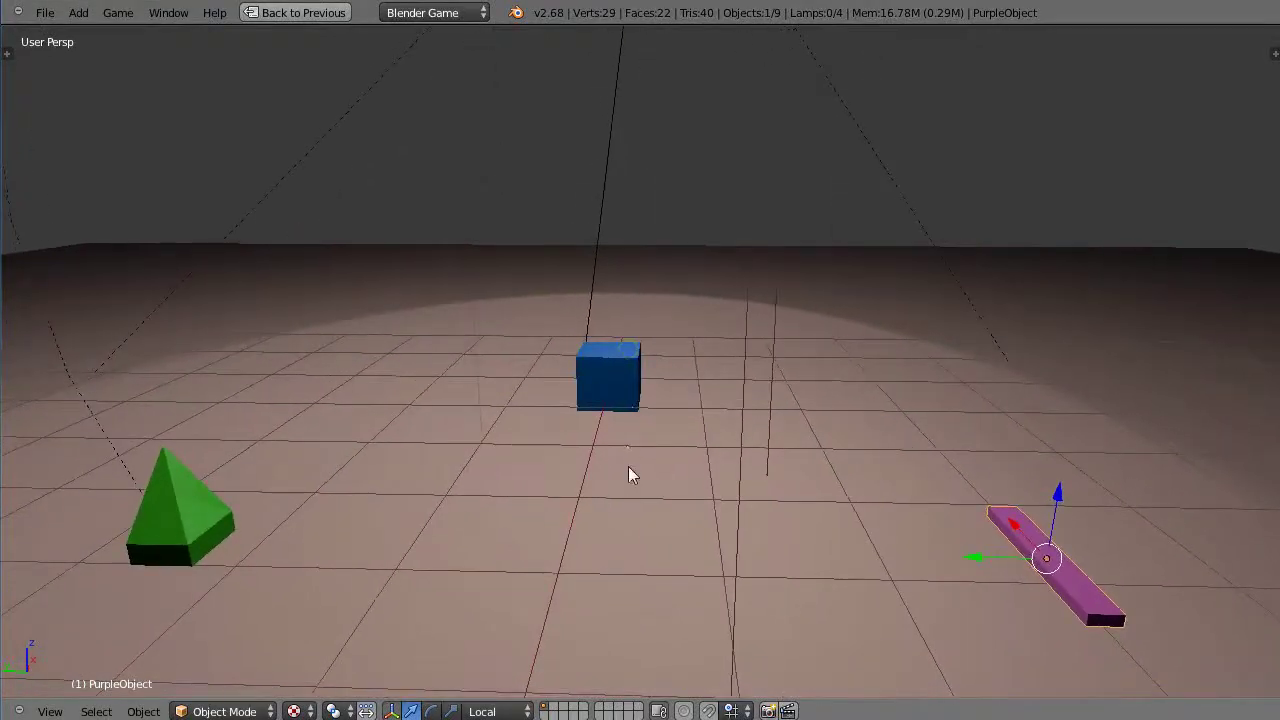
key("p")
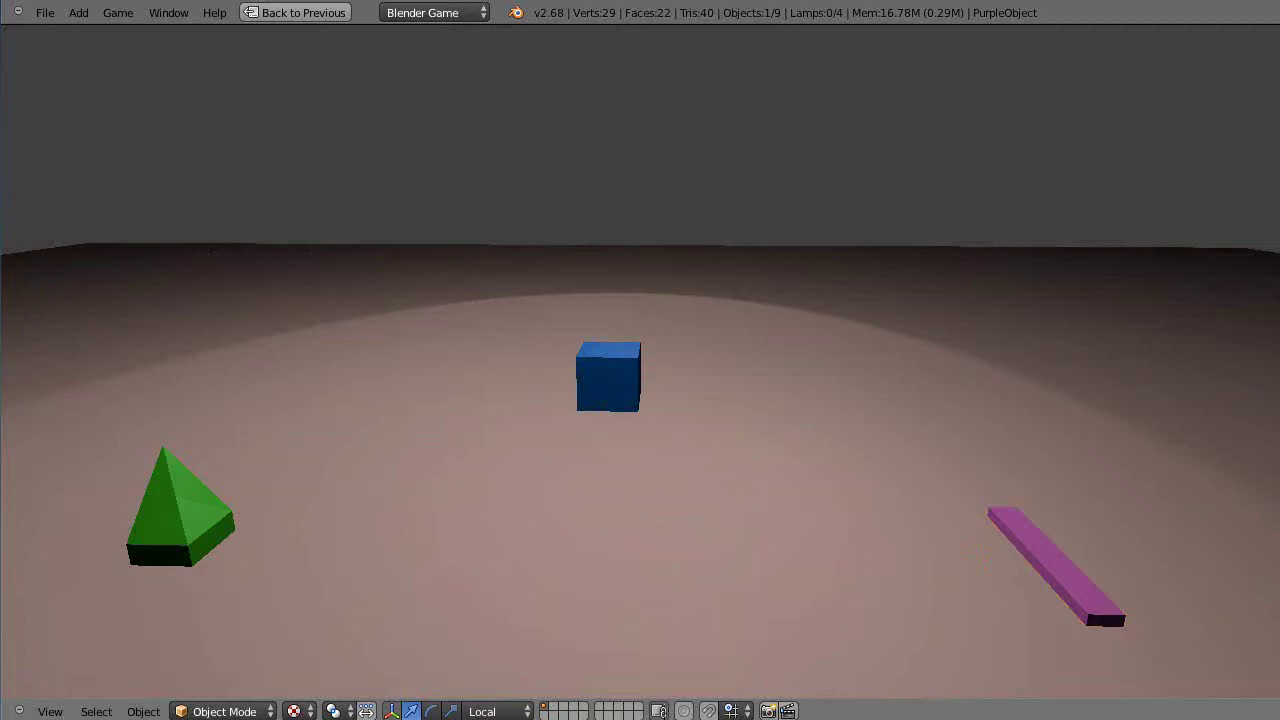
key("Right")
key("Right")
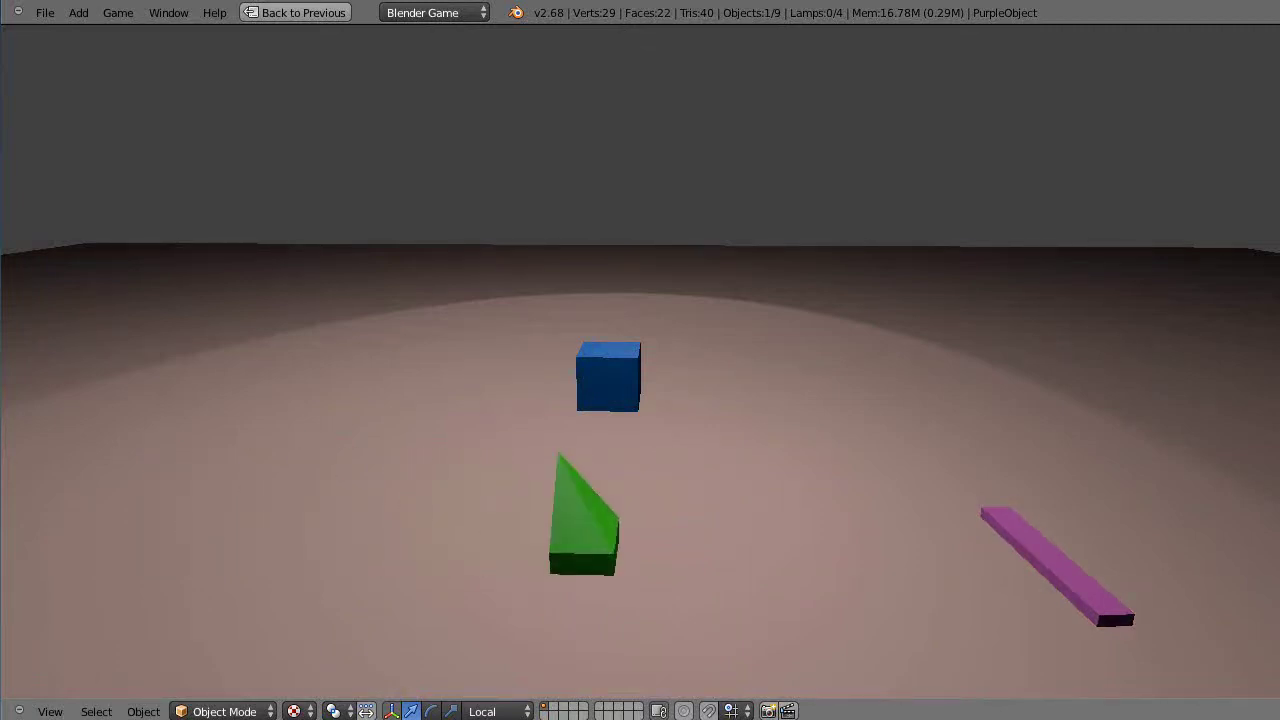
key("Right")
key("Right")
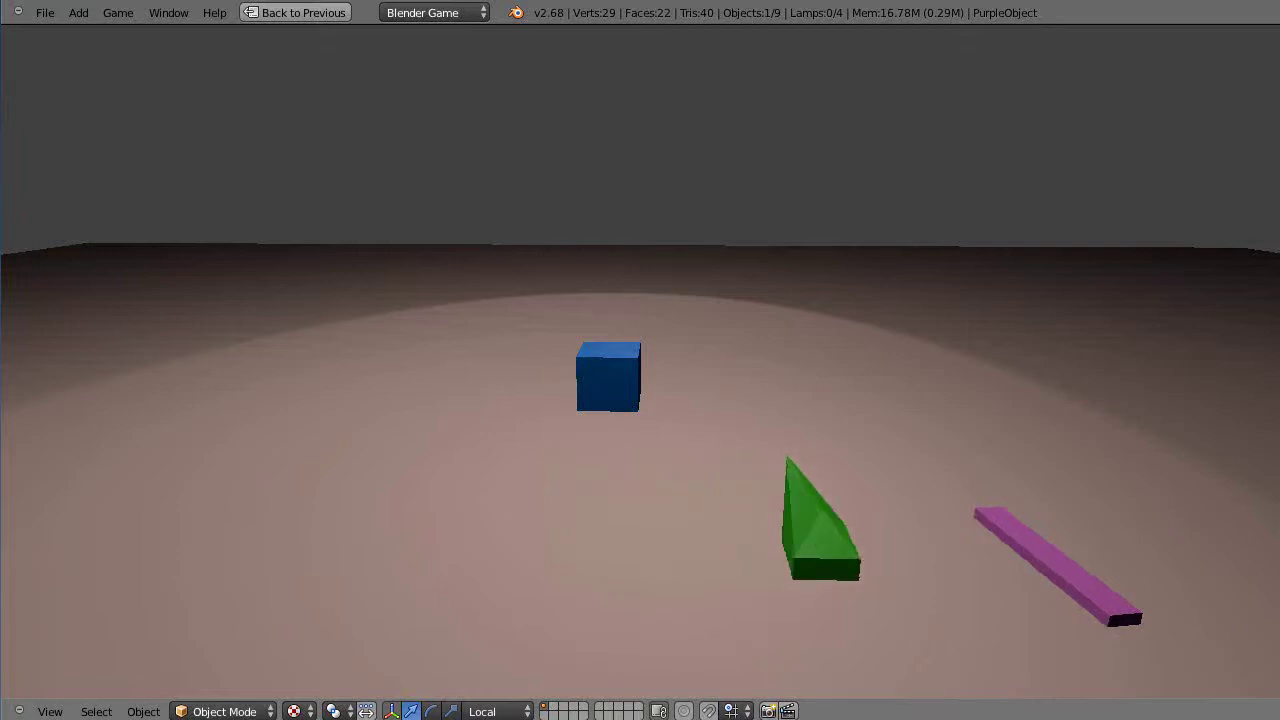
key("Left")
key("Right")
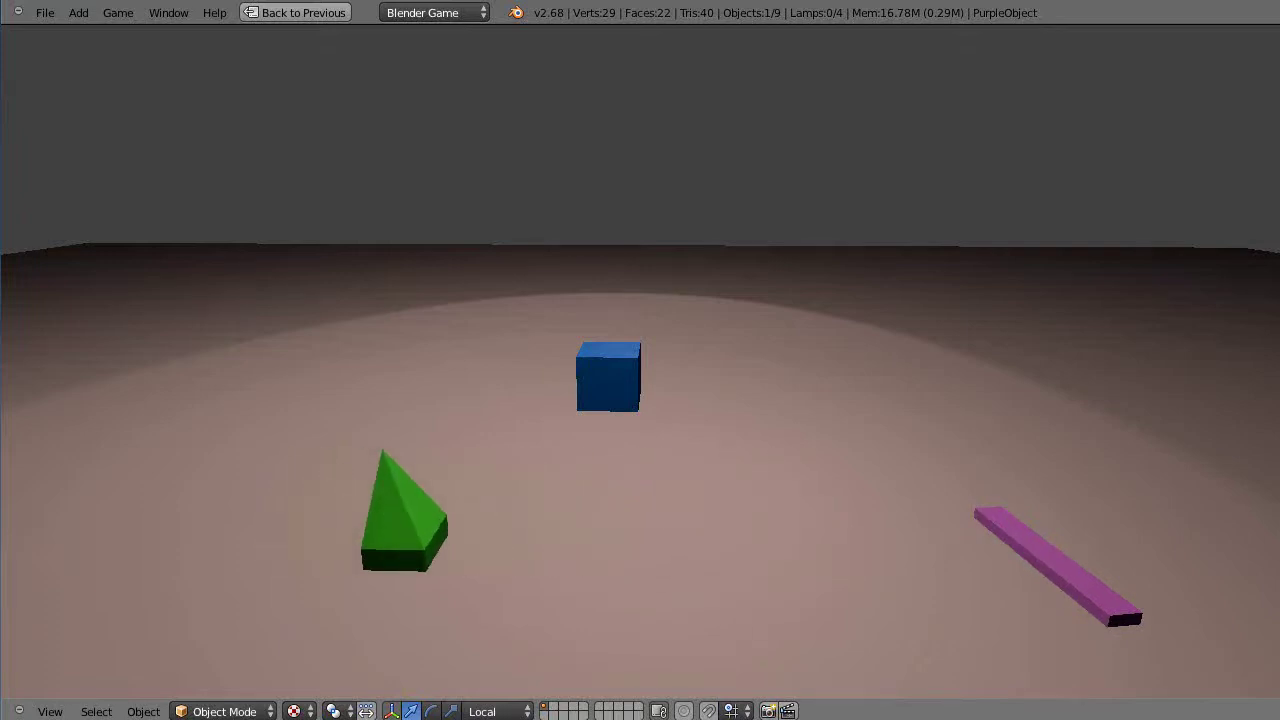
key("Right")
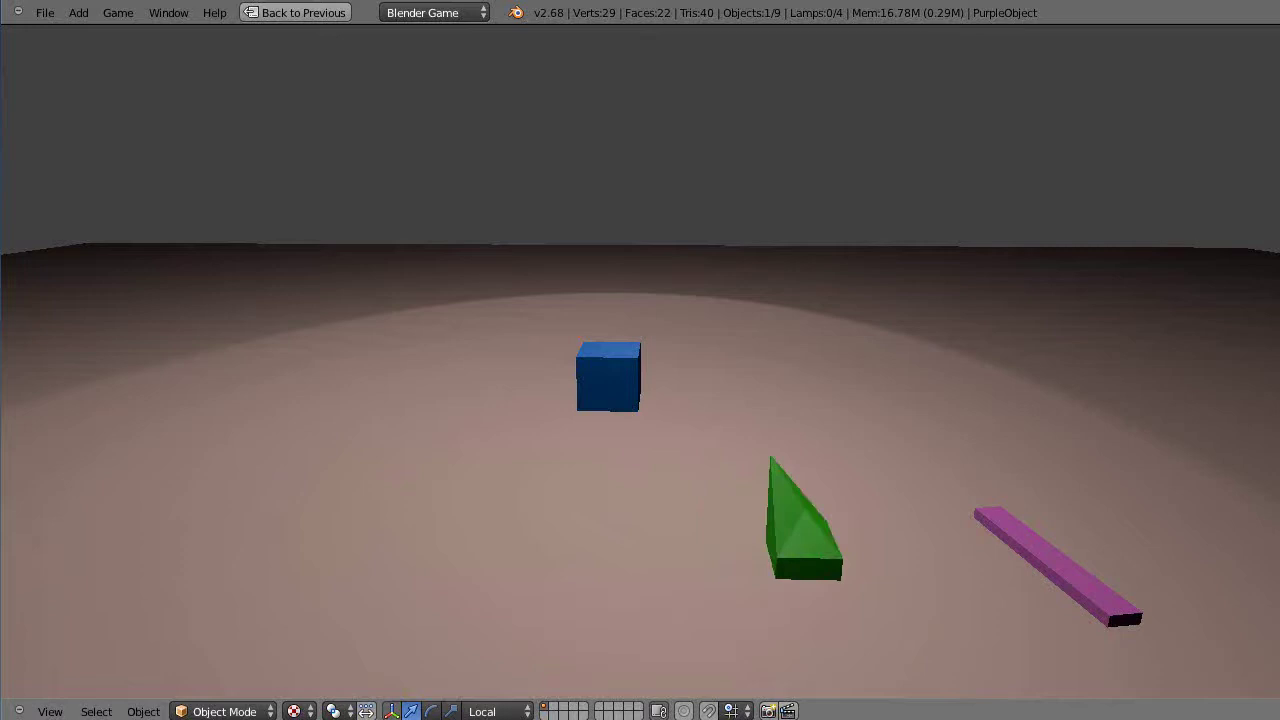
key("Left")
key("Right")
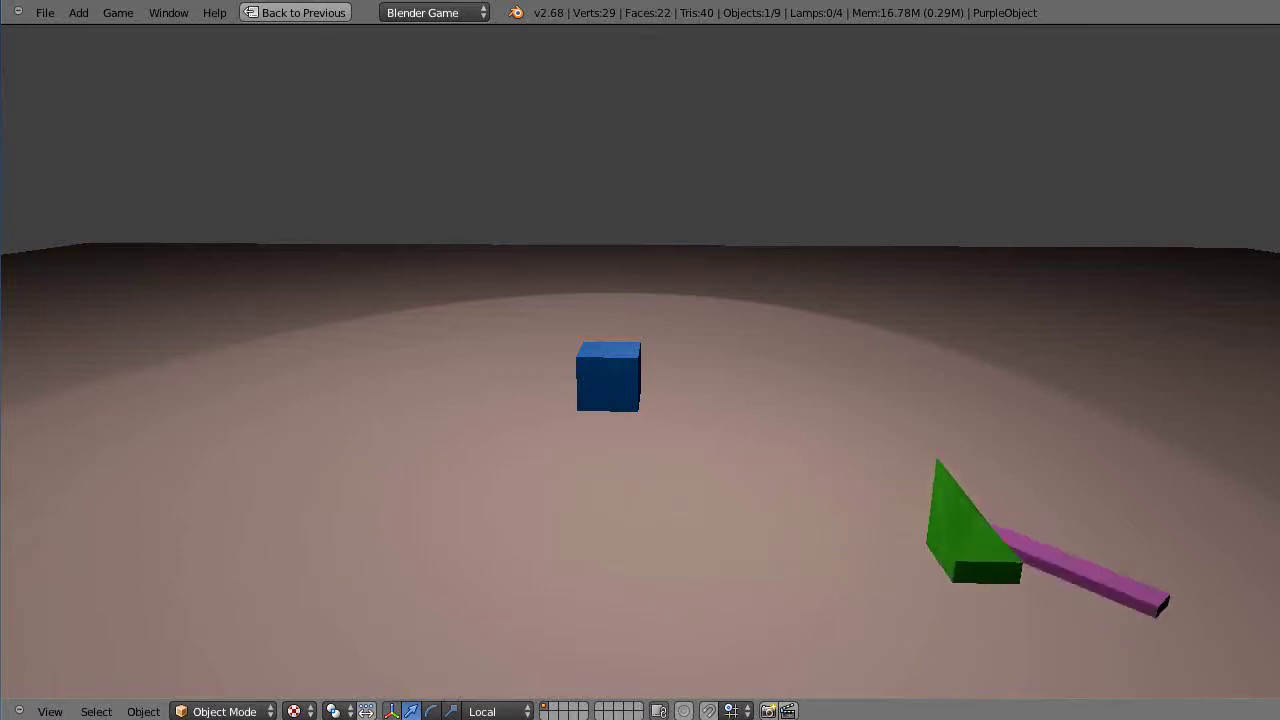
key("Left")
key("Right")
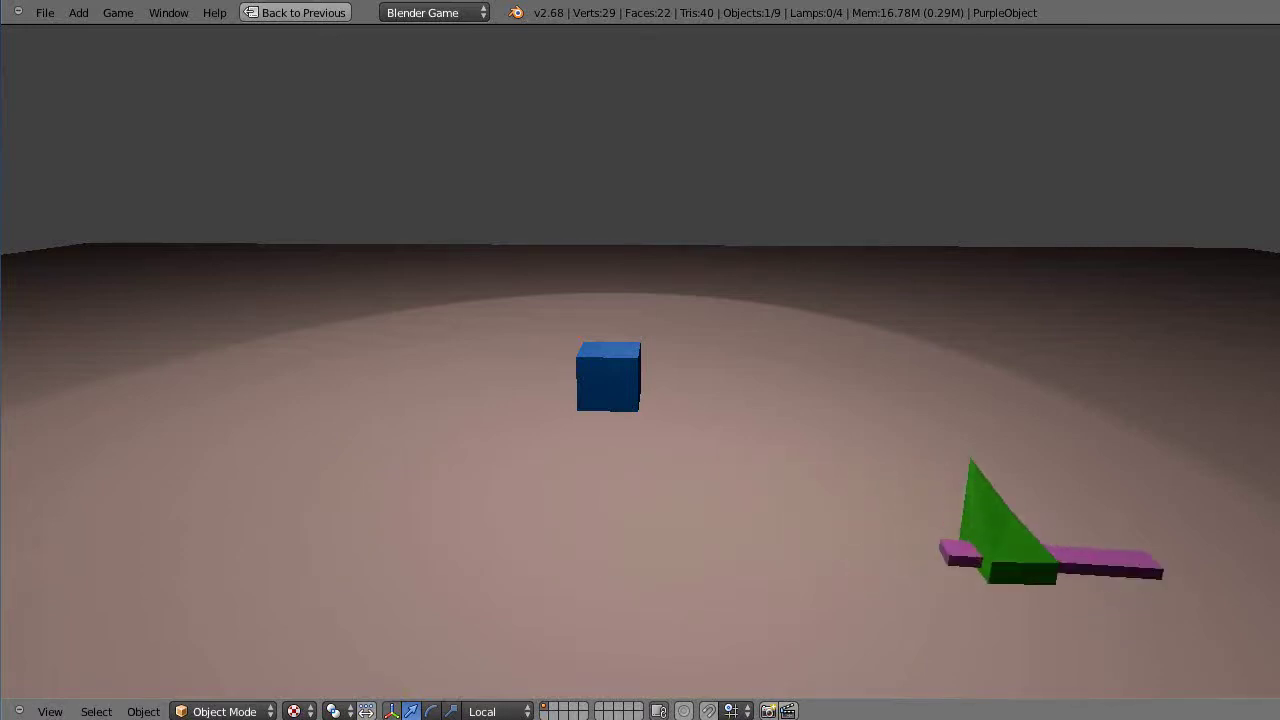
Steer the green pyramid around the purple bar, approaching from several sides to test where its ray detects objects.
key("Left")
key("Down")
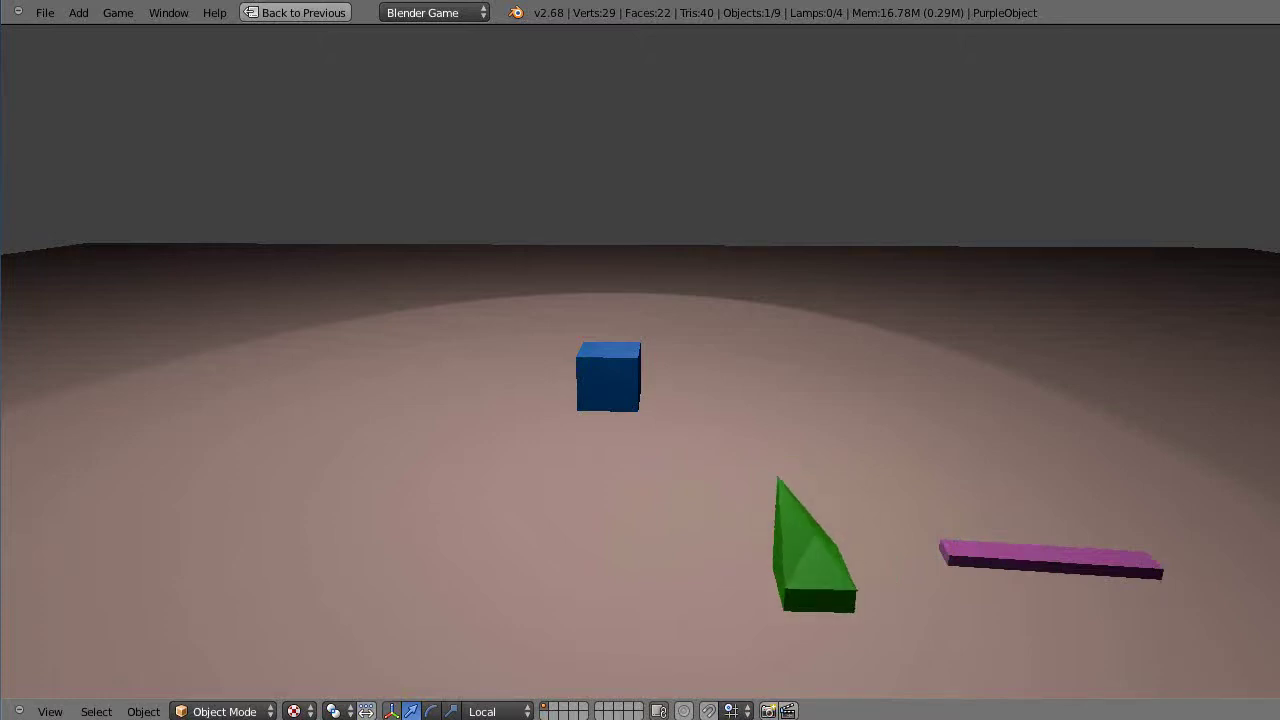
key("Right")
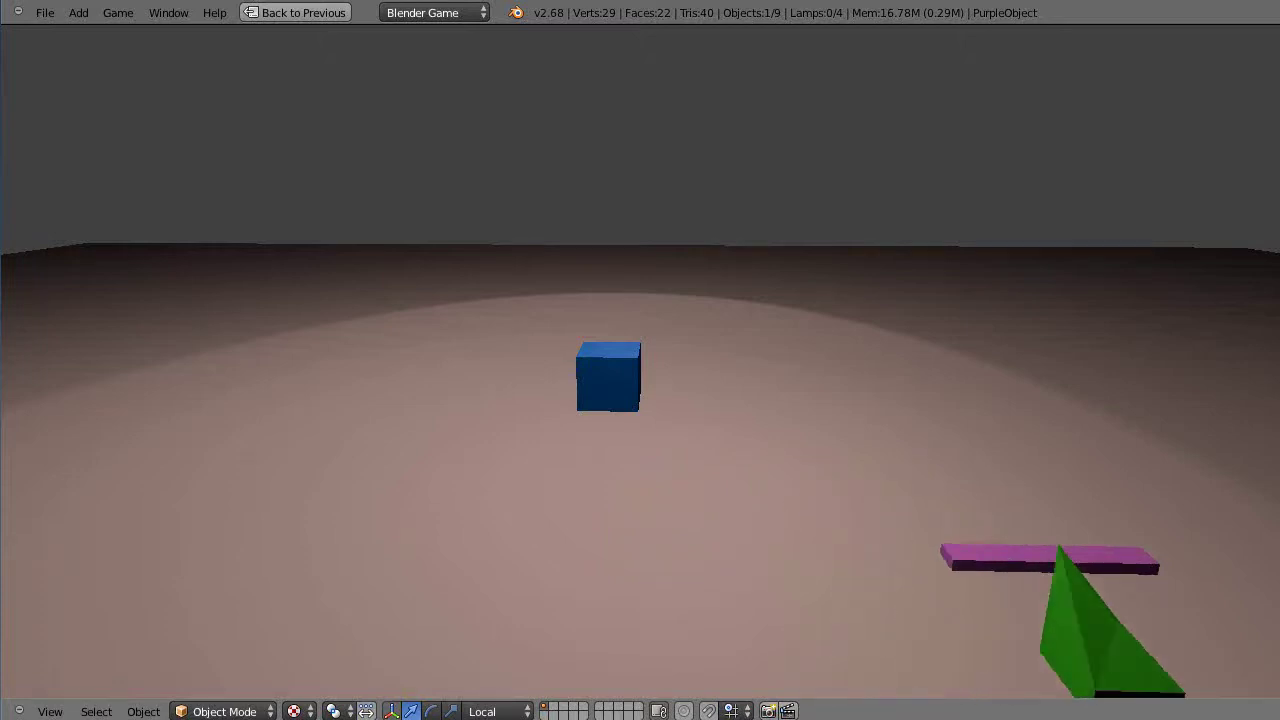
key("Up")
key("Up")
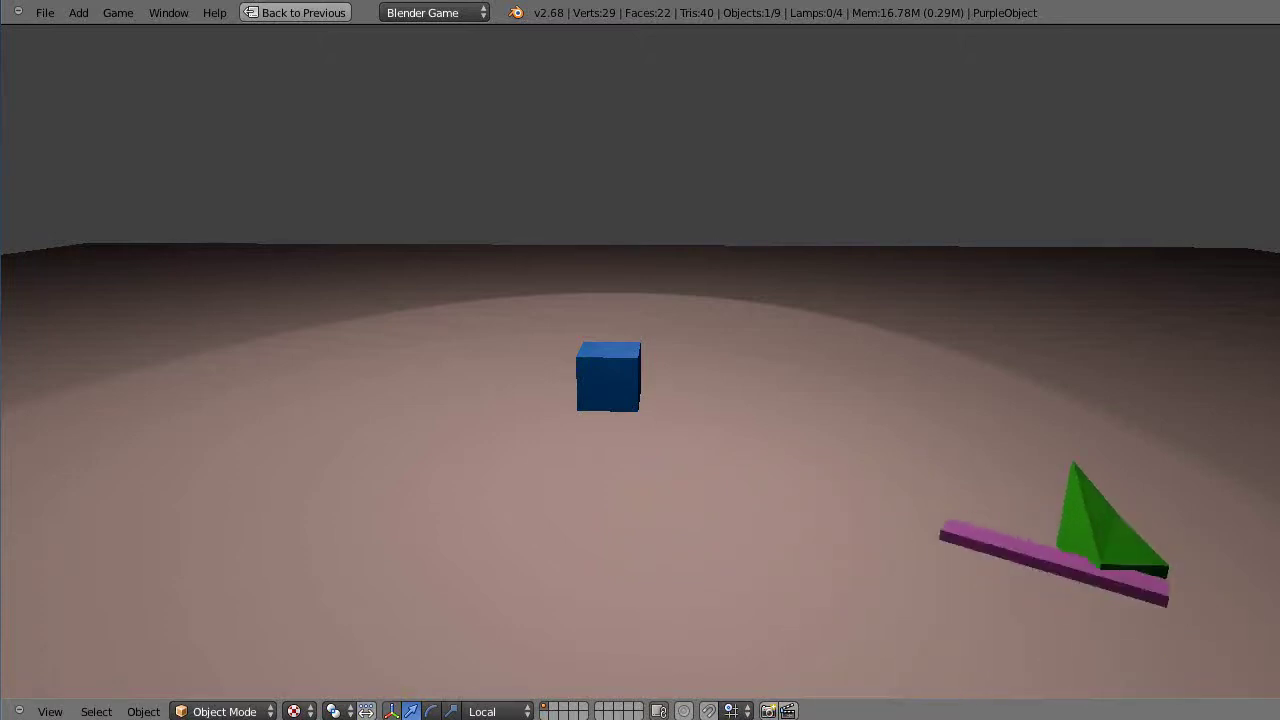
key("Left")
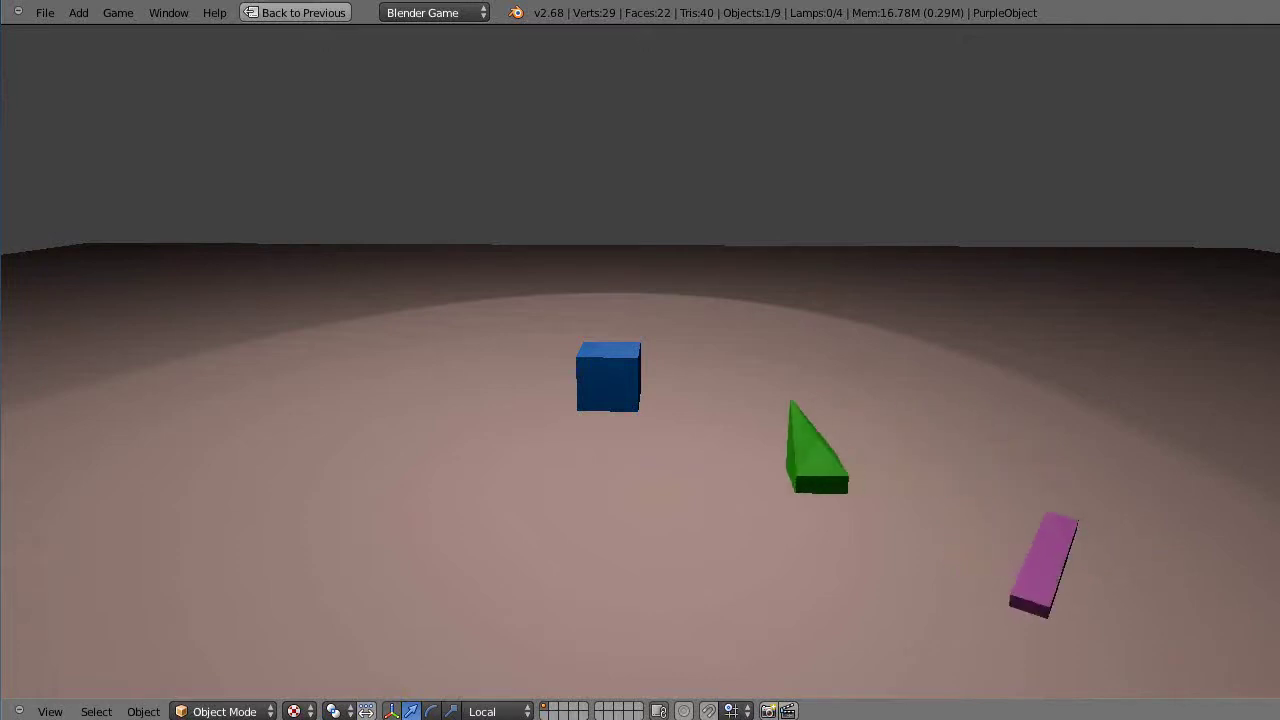
key("Down")
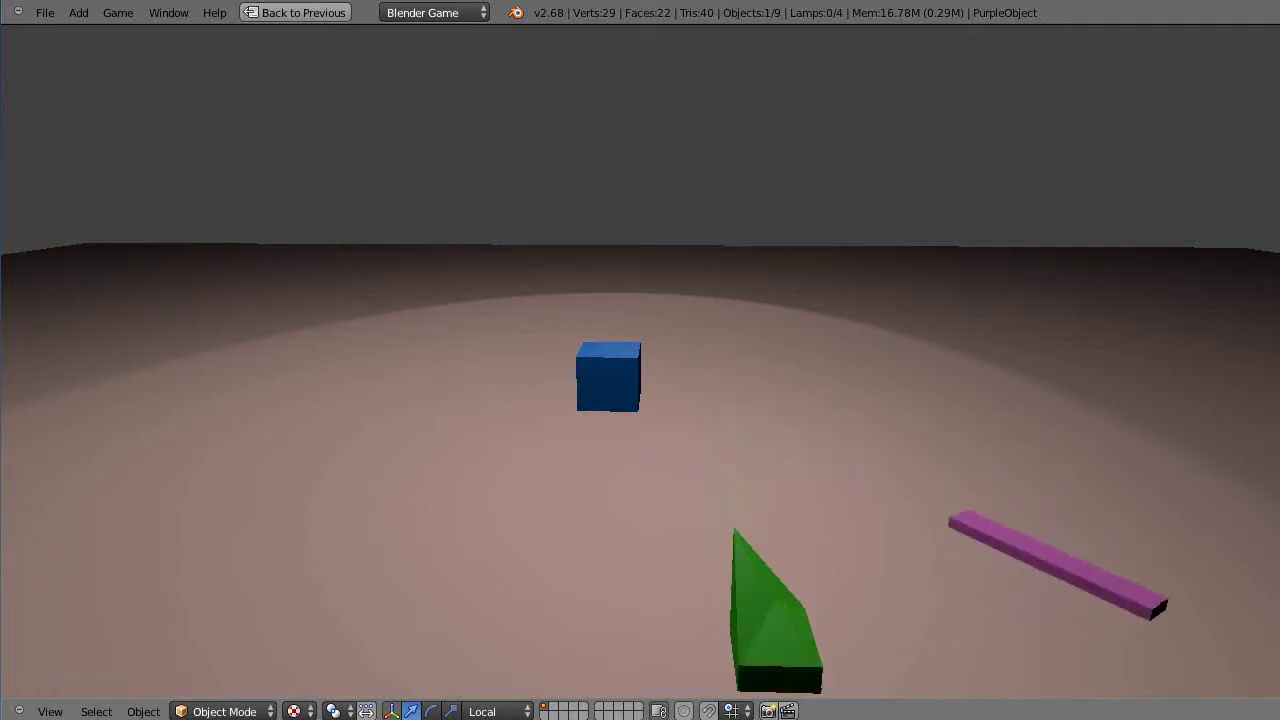
key("Right")
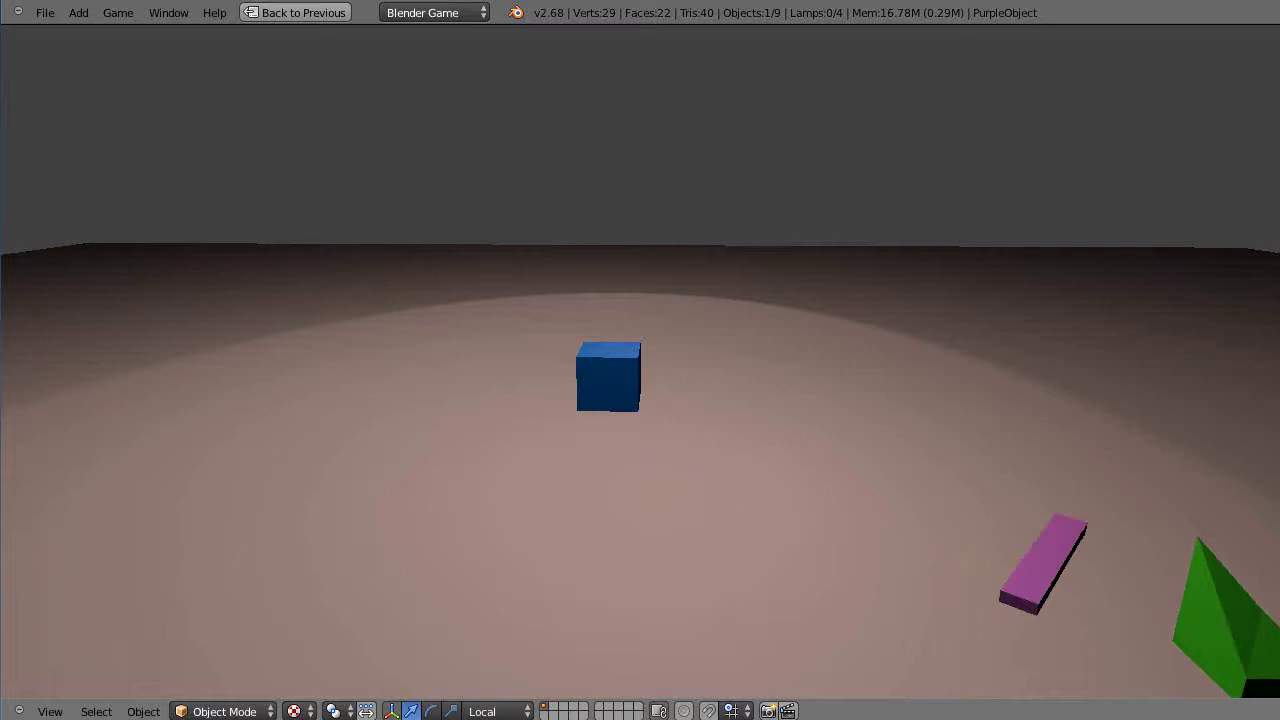
key("Up")
key("Left")
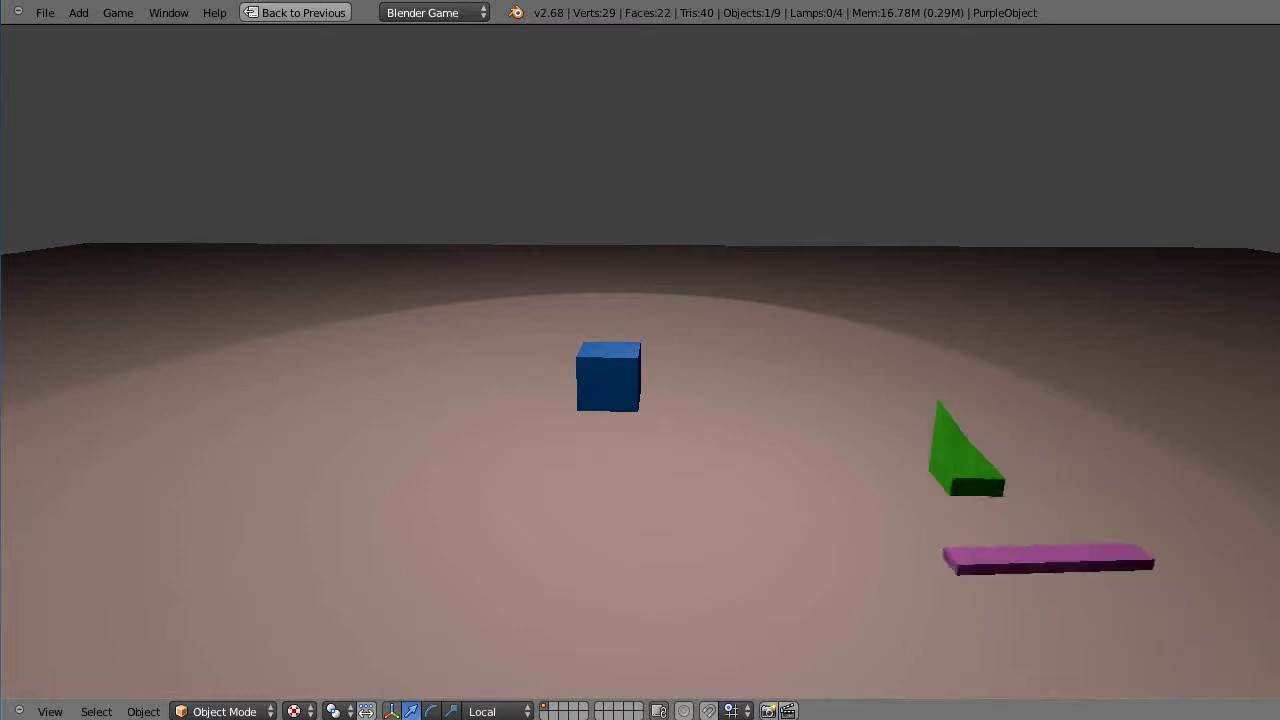
key("Down")
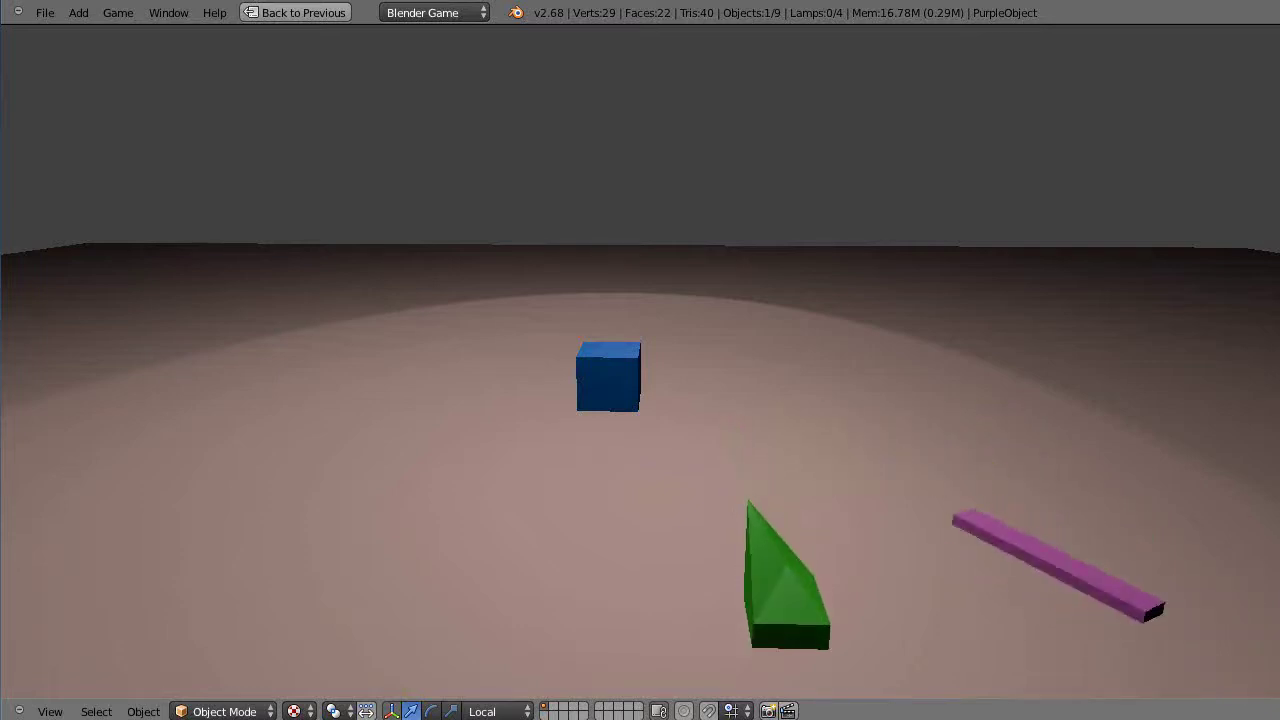
key("Up")
key("Right")
key("Down")
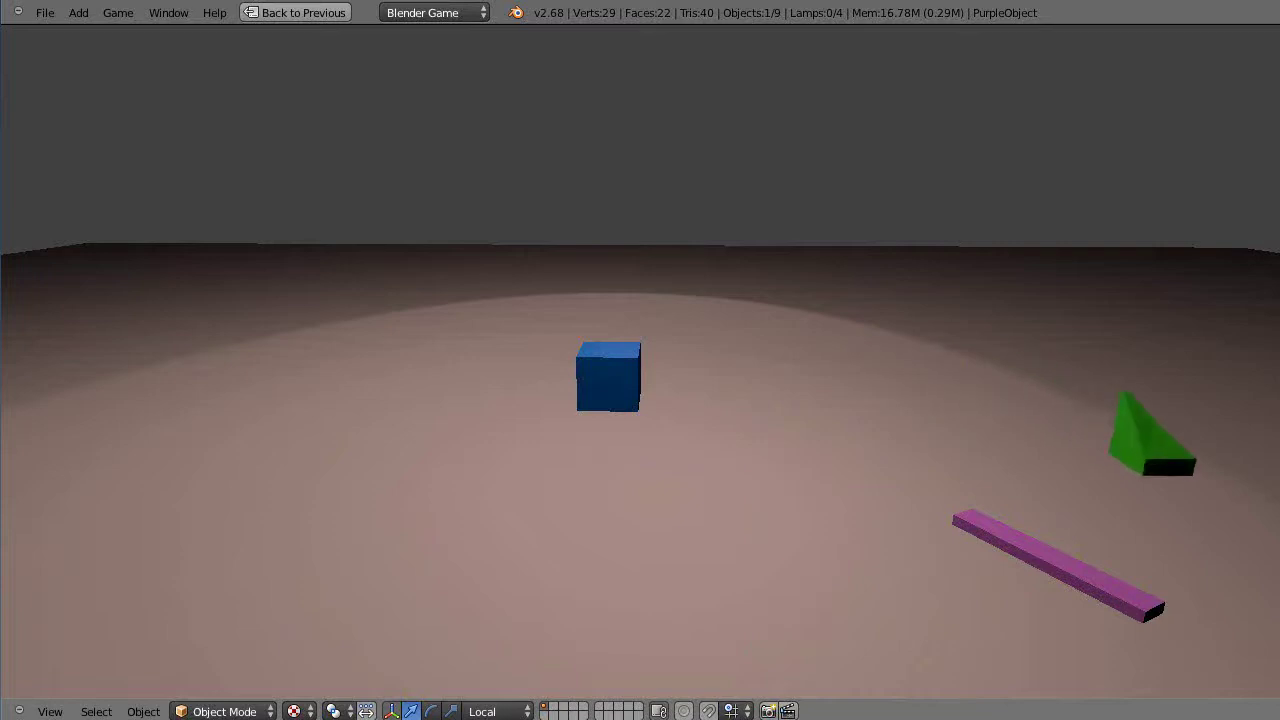
key("Left")
key("Up")
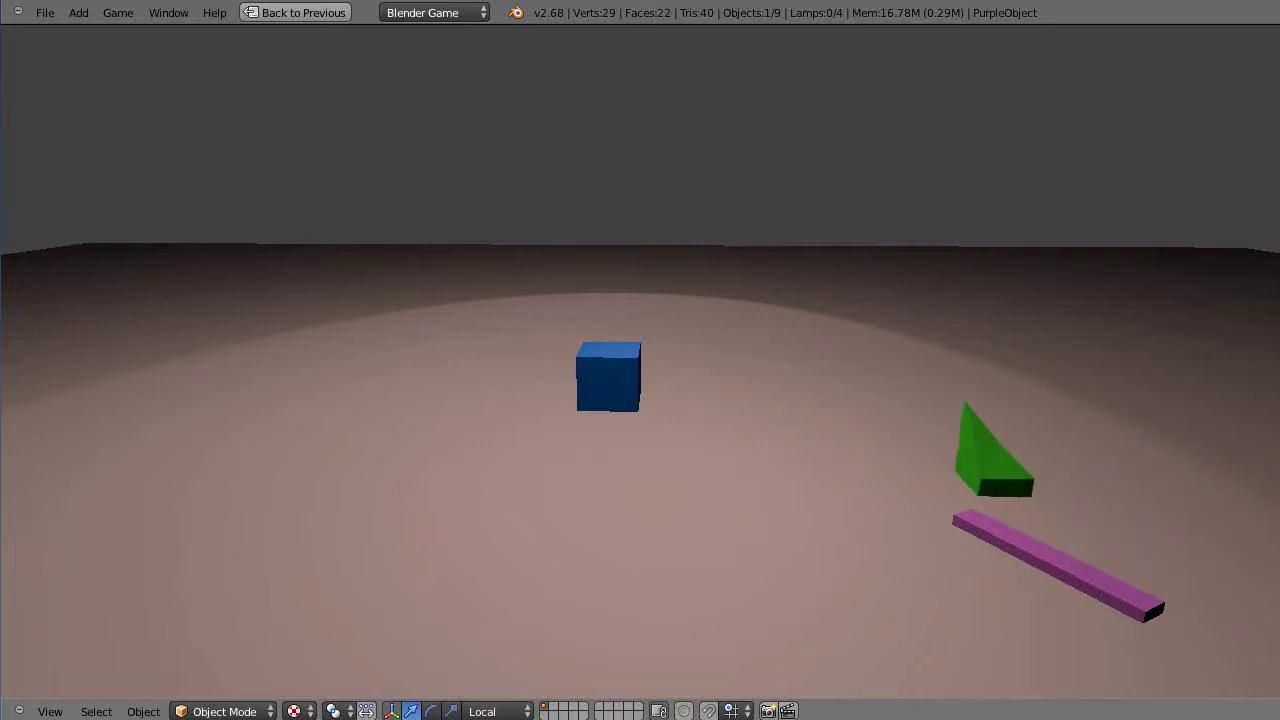
key("Left")
key("Down")
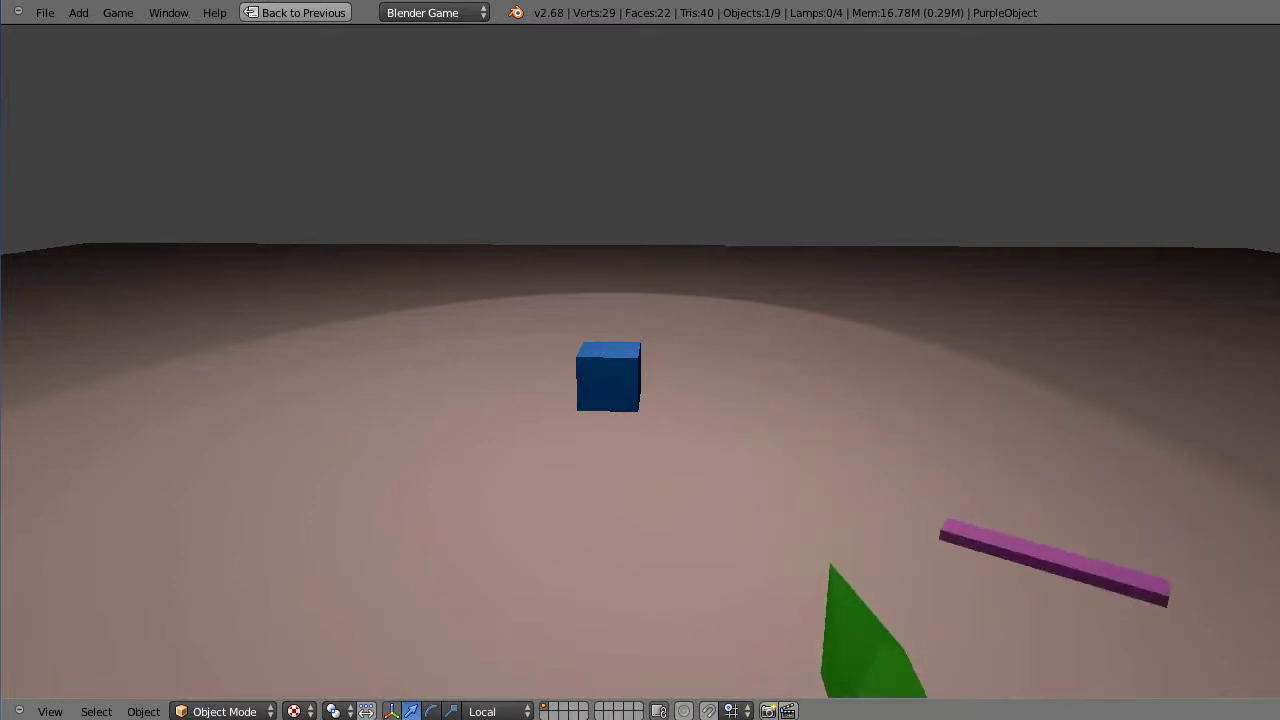
key("Up")
key("Right")
key("Down")
key("Right")
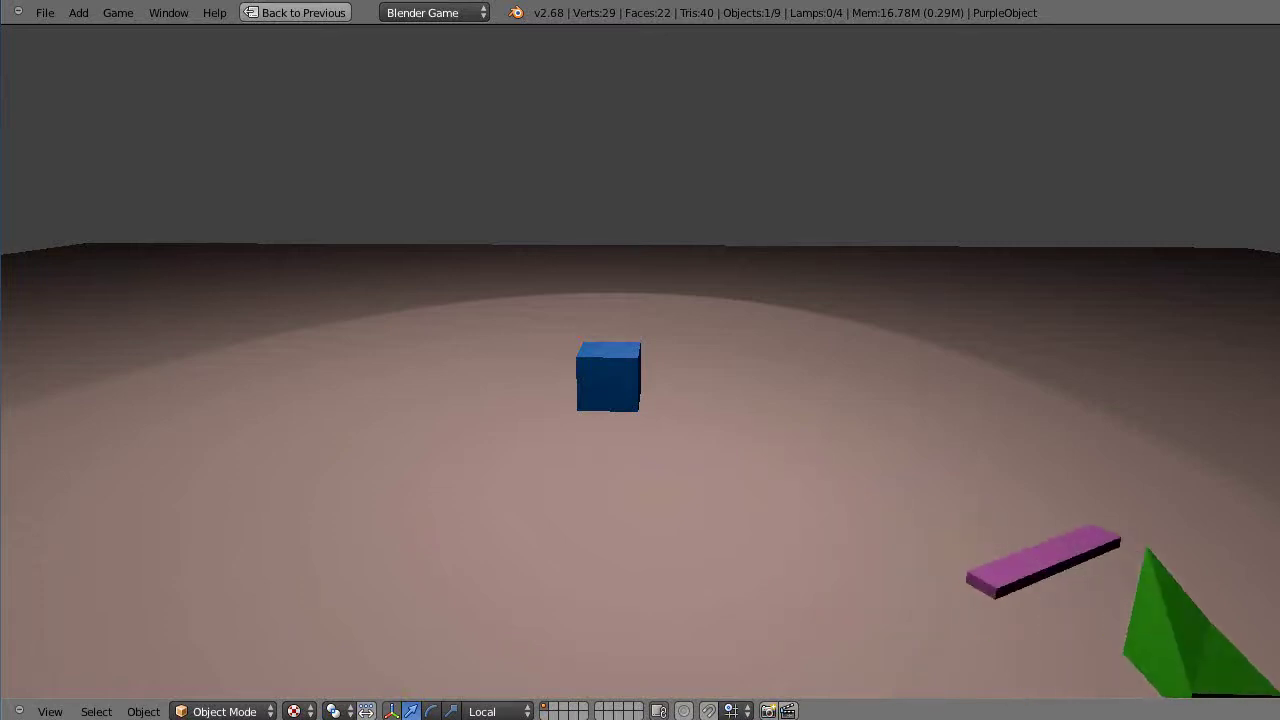
key("Up")
key("Left")
key("Left")
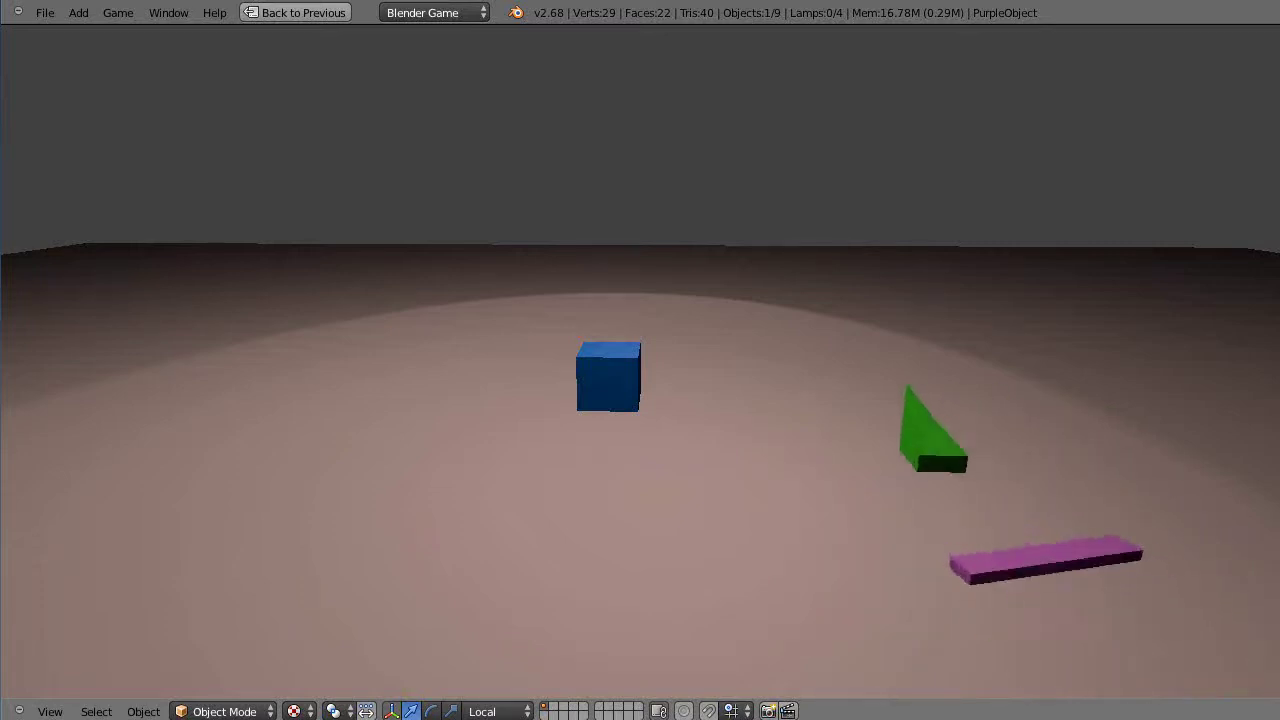
key("Down")
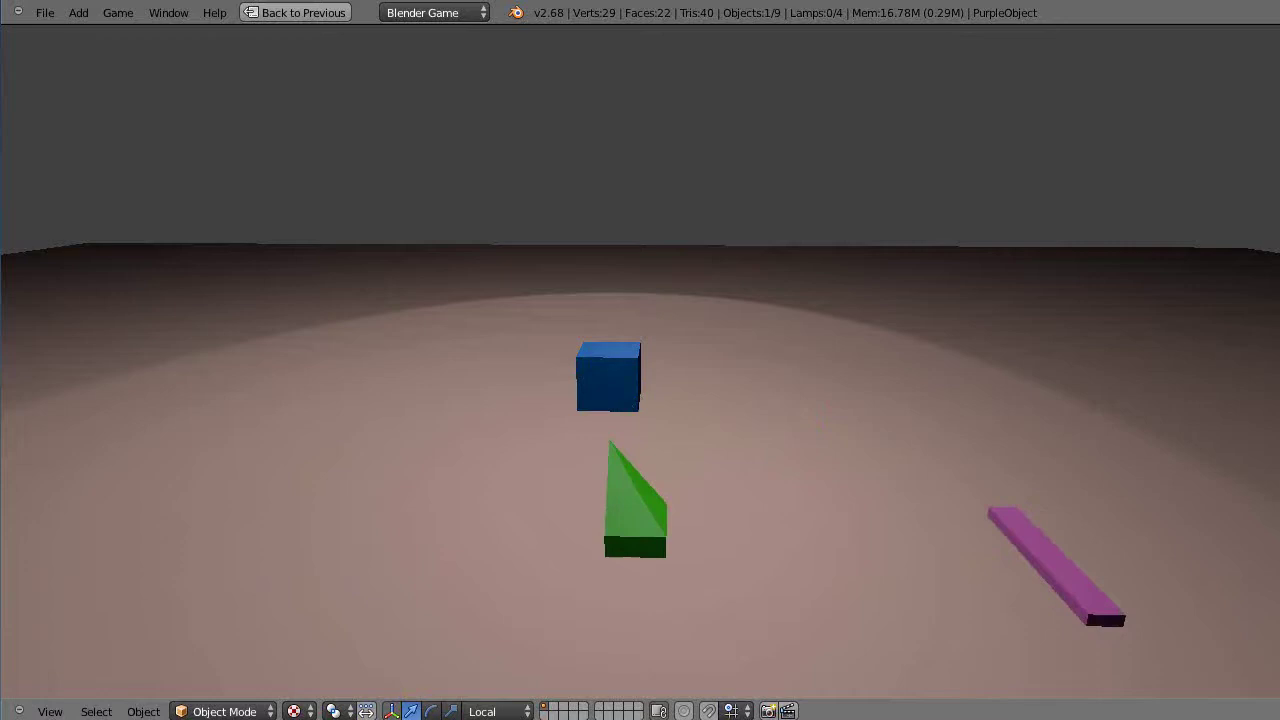
Restart the game for another short run of the green pyramid toward the bar, and return to the full Game Logic layout.
key("Escape")
key("p")
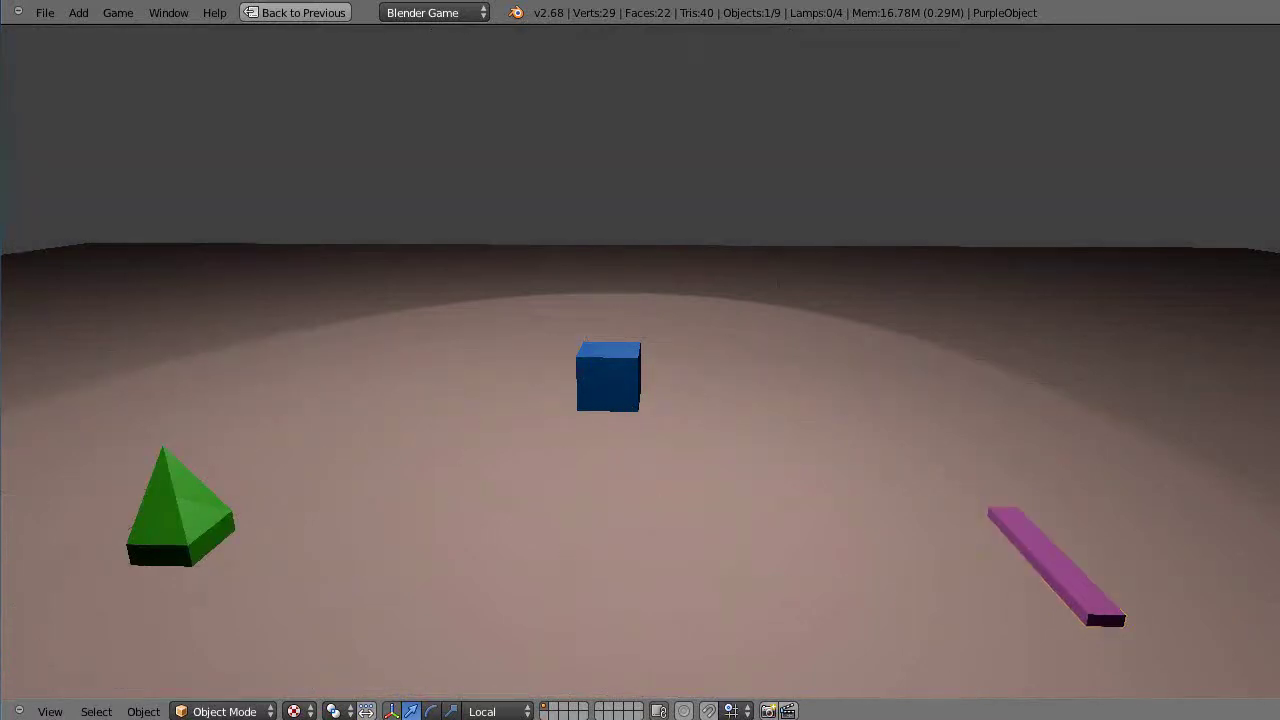
key("Right")
key("Escape")
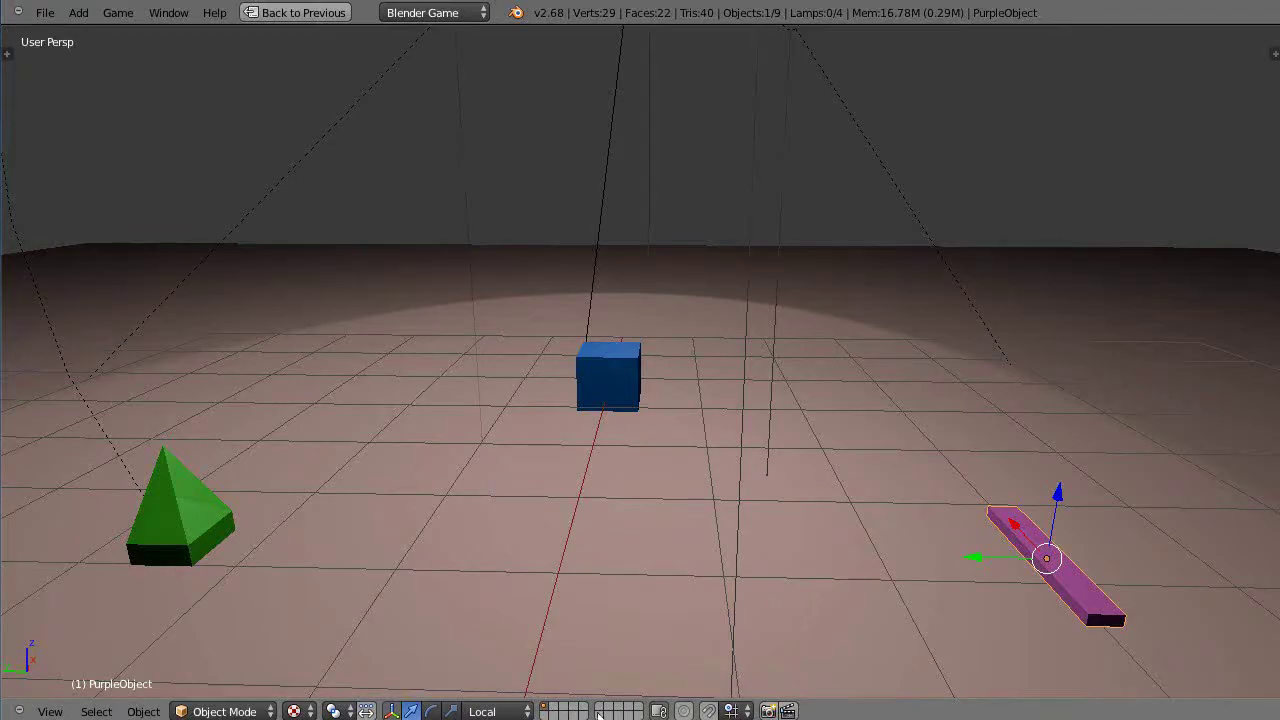
key("ctrl+Up")
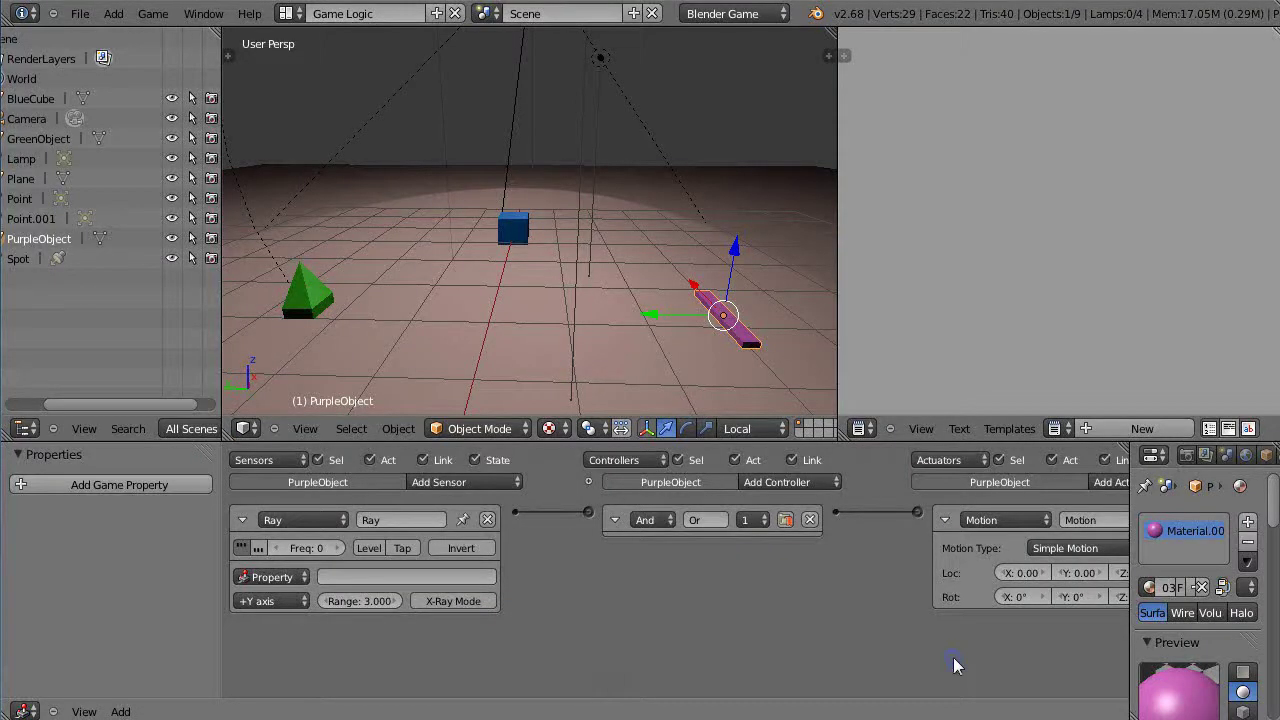
Set the purple bar's Motion actuator Z rotation to 0.1° and test the slower rotation in the game.
scroll(909, 614, "right", 2, "ctrl")
left_click(1050, 597)
type("5")
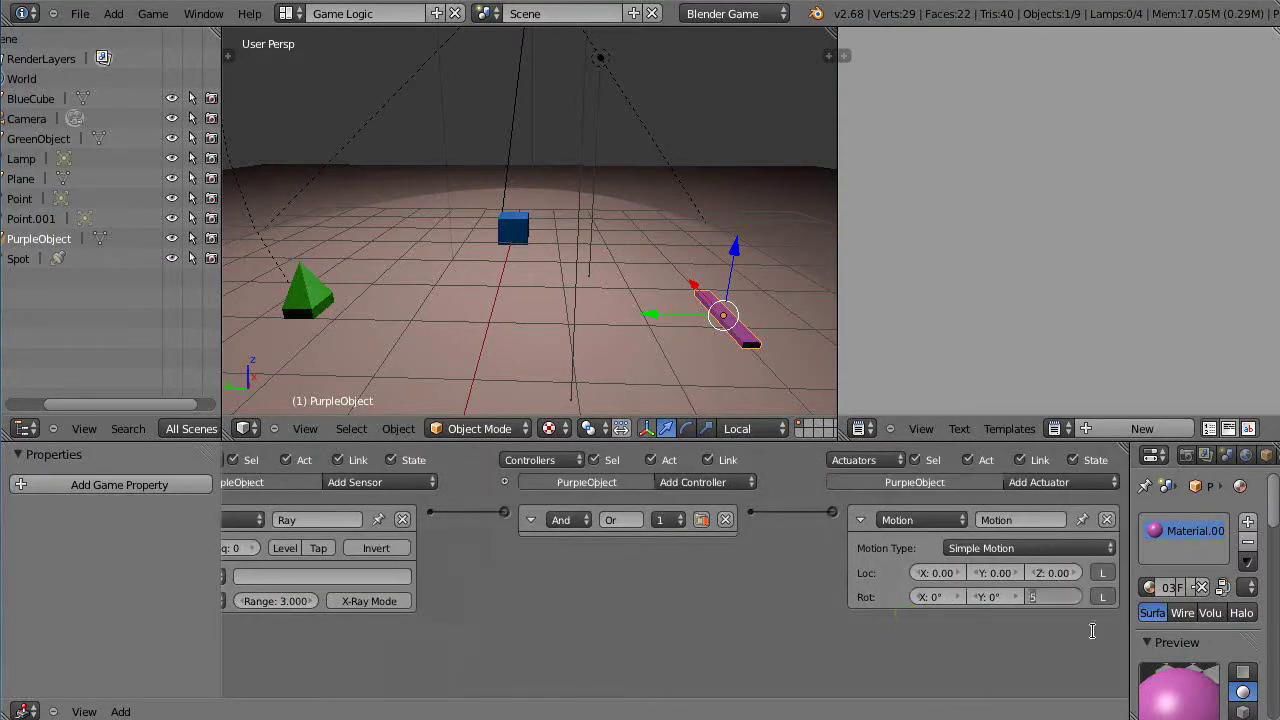
left_click(1058, 597)
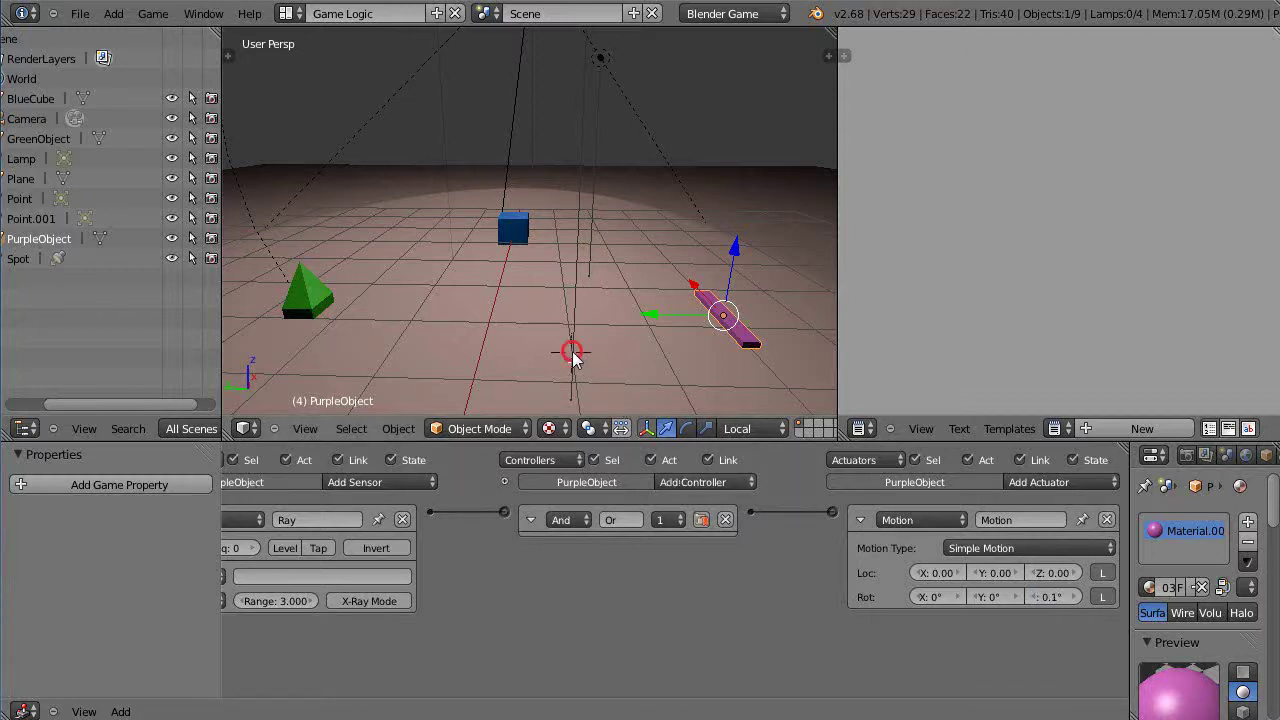
key("p")
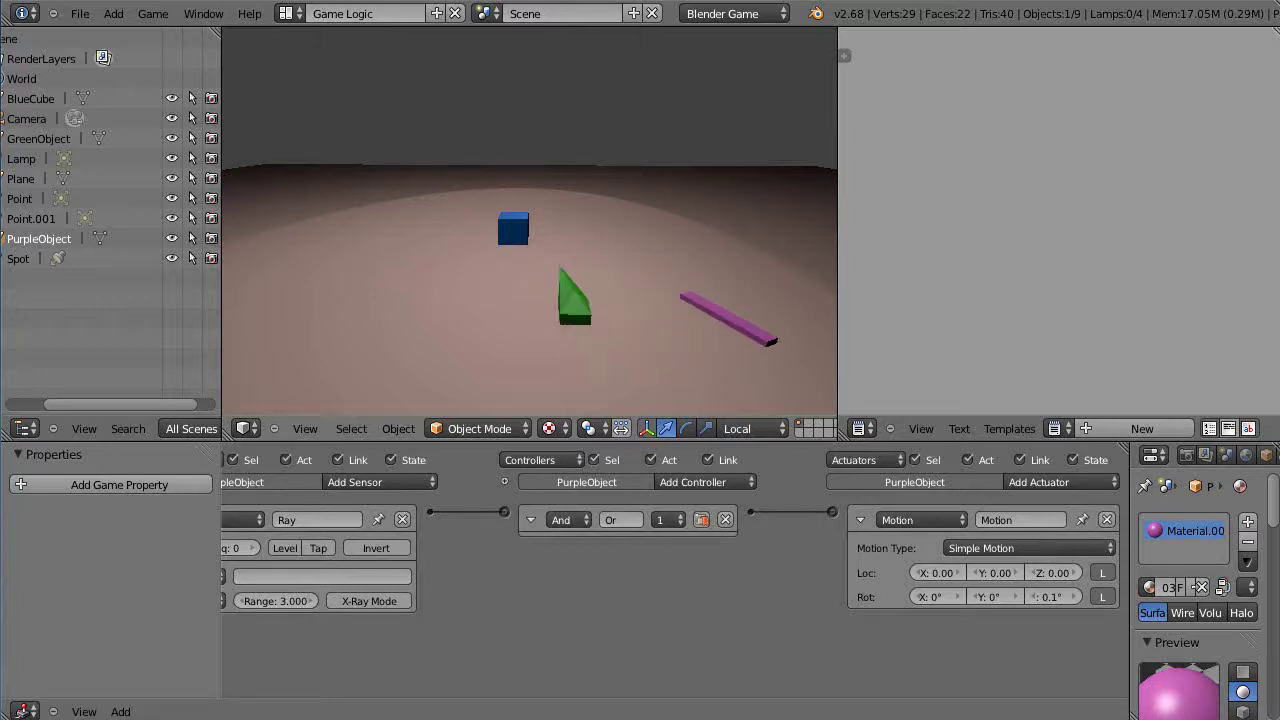
key("Escape")
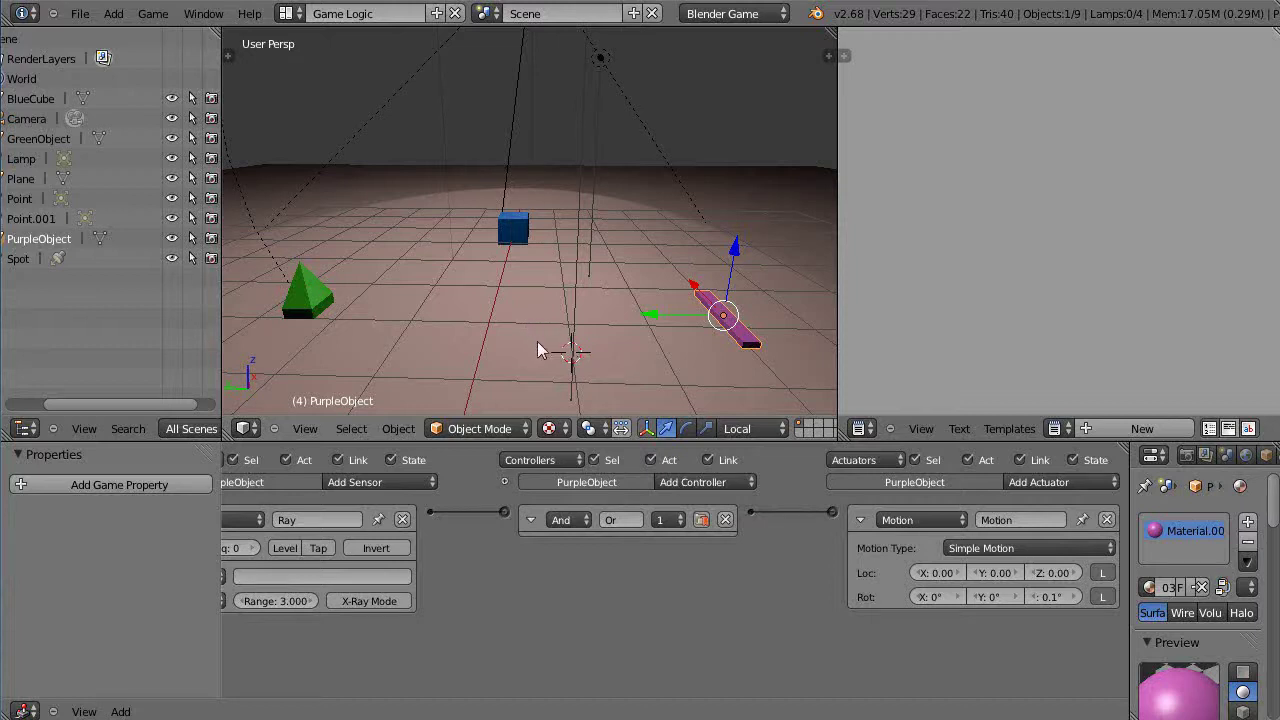
Remove the Motion actuator from the purple bar.
left_click(1050, 597)
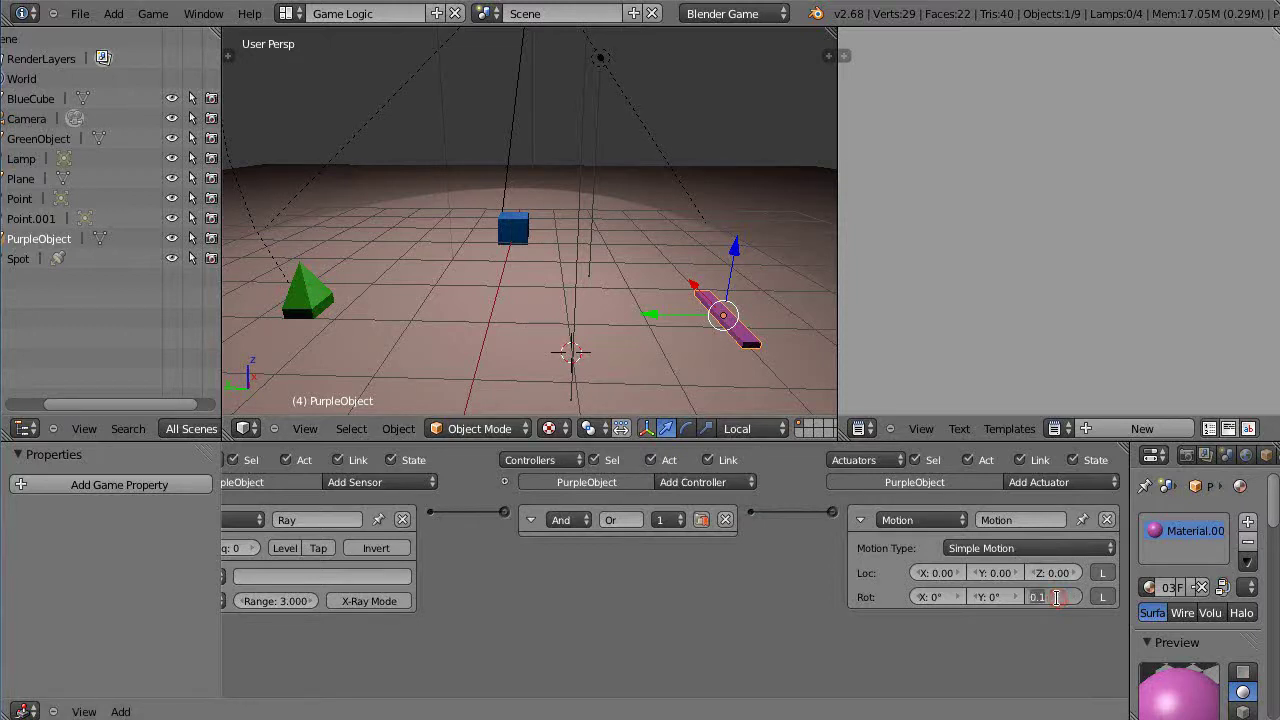
type("0")
left_click(1109, 520)
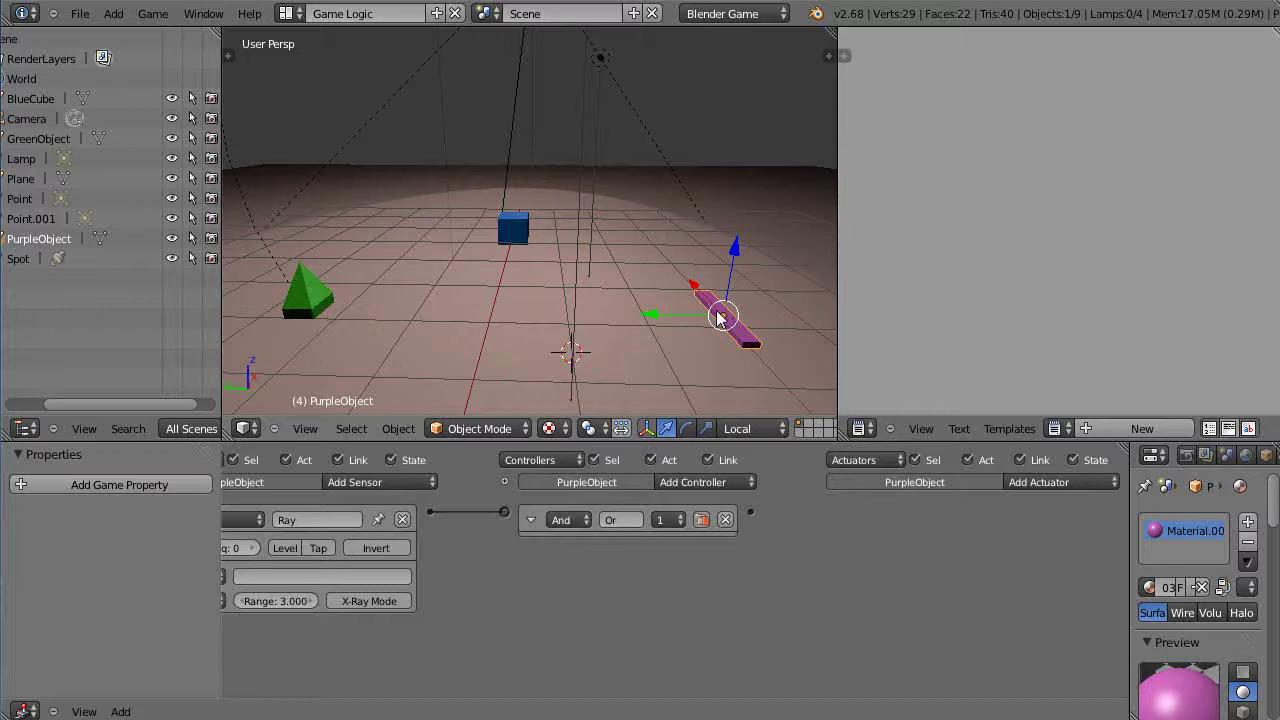
Add a Message actuator to the purple bar.
key("Home")
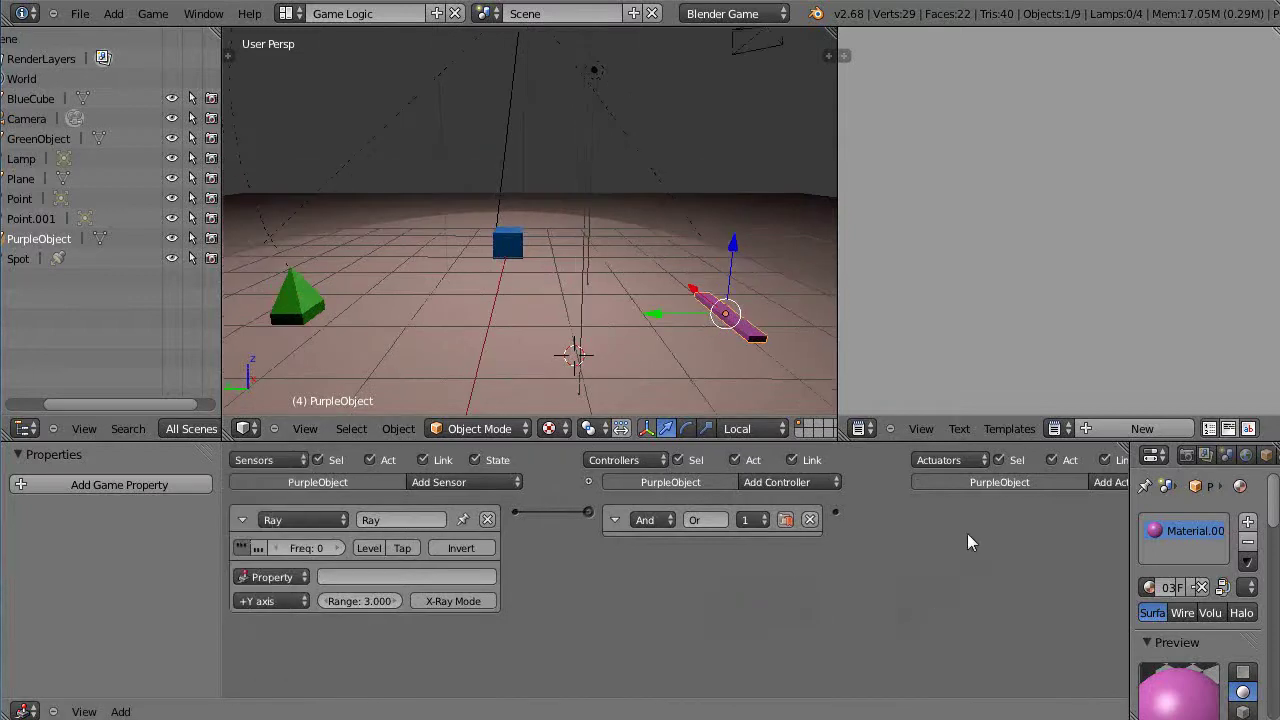
left_click(999, 477)
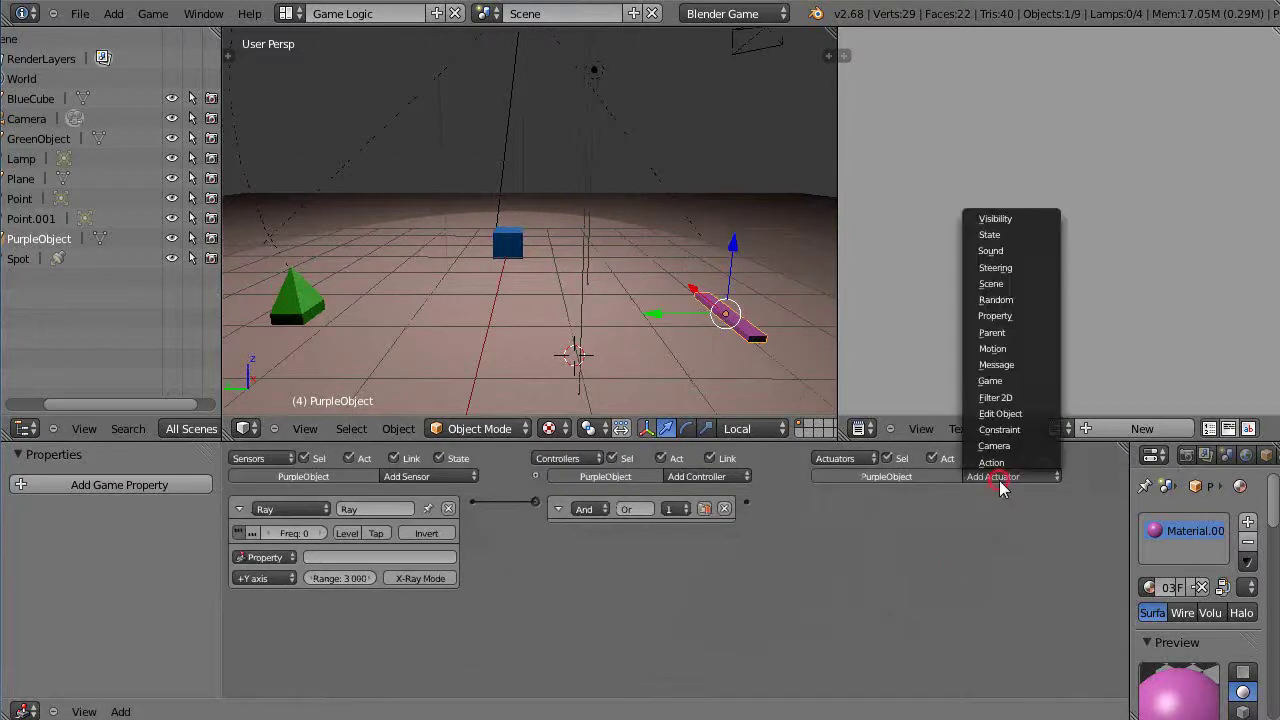
left_click(996, 364)
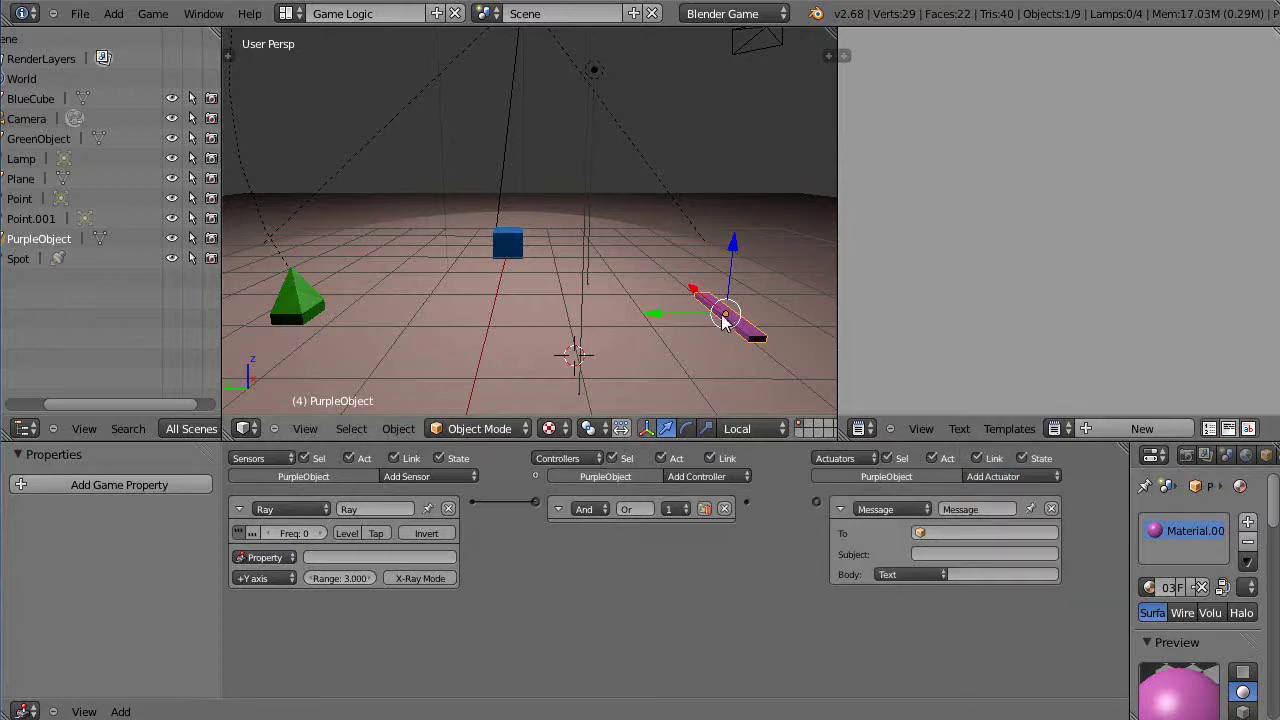
Set BlueCube as the recipient of the purple bar's Message actuator.
right_click(506, 250)
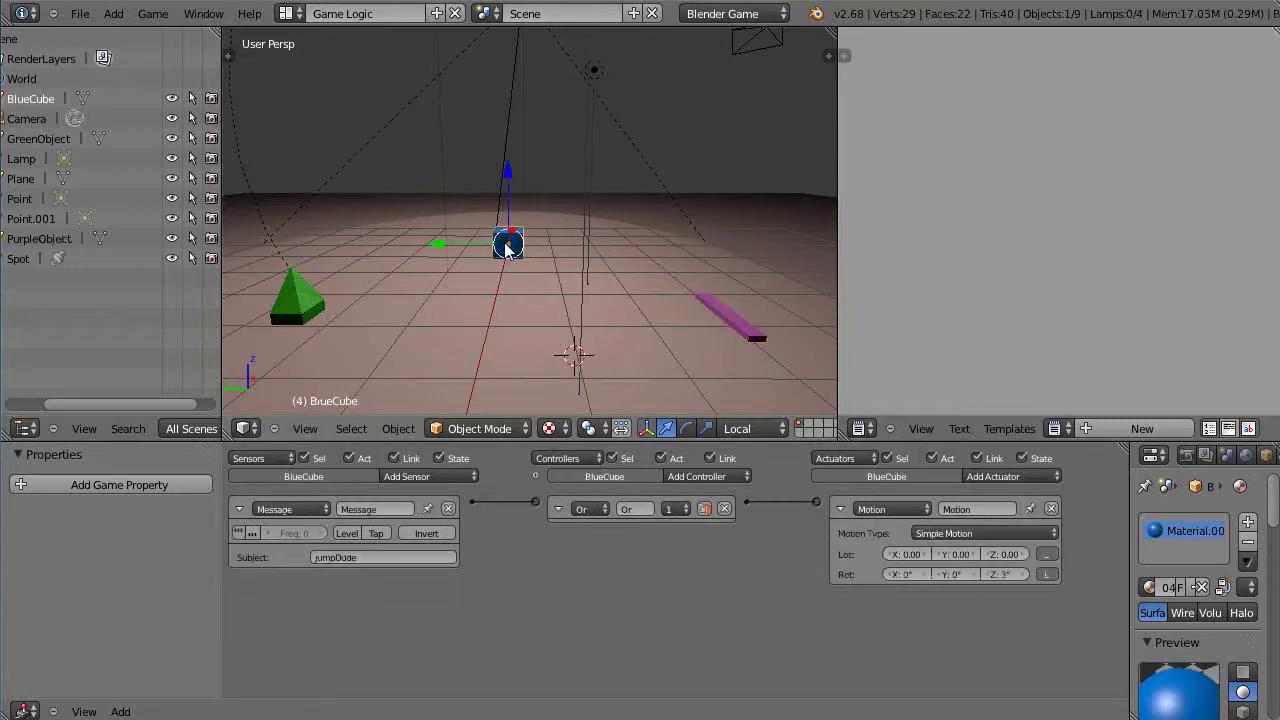
right_click(729, 326)
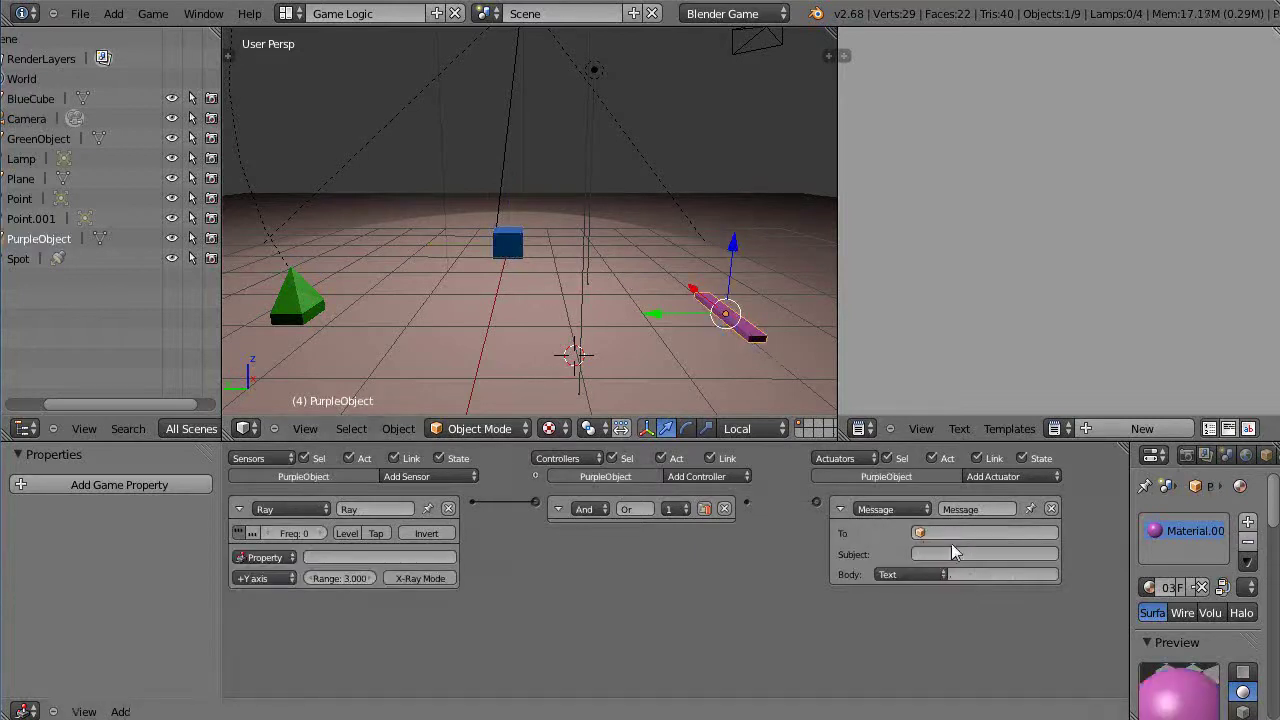
left_click(999, 532)
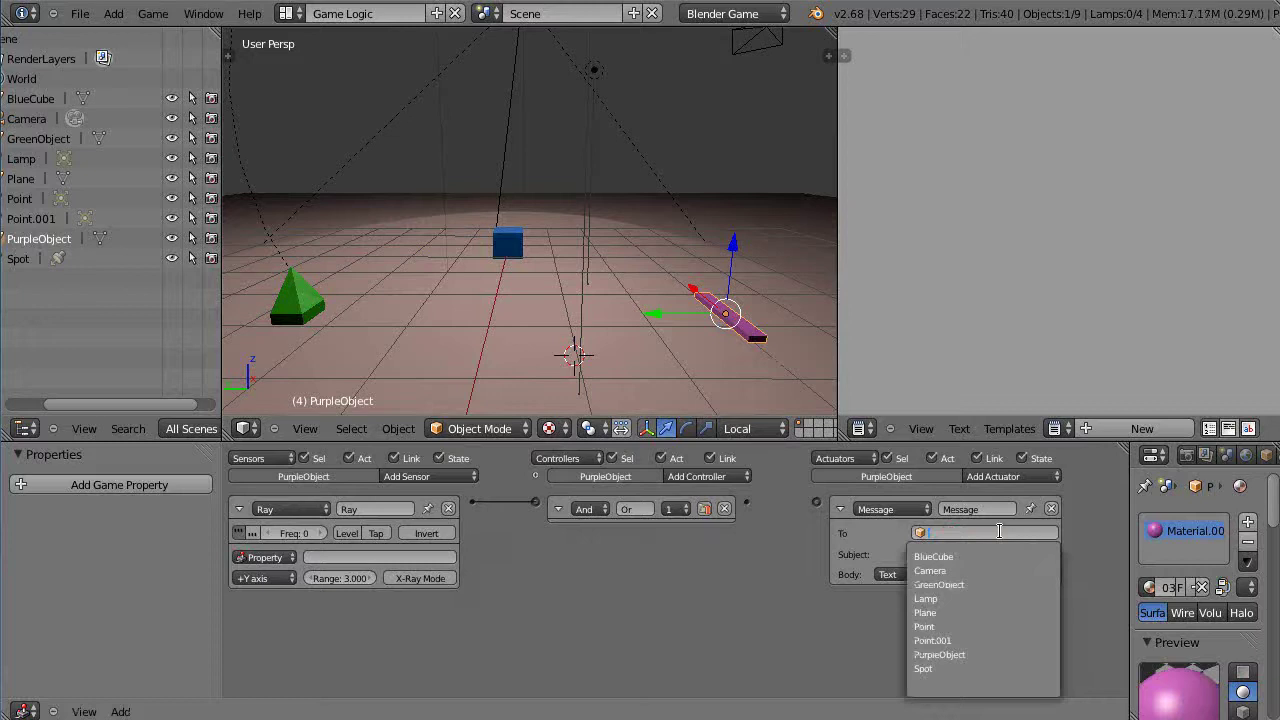
type("BlueCube")
key("Return")
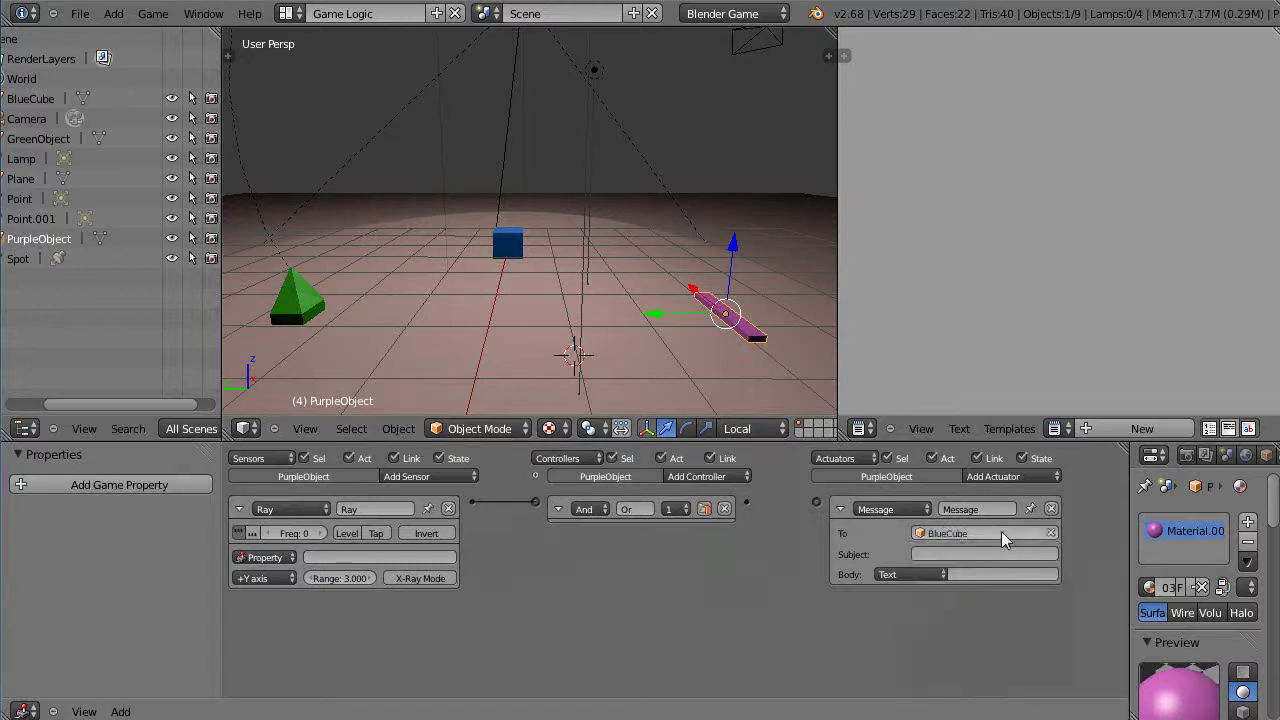
Set the purple bar's message subject to Rotate and link the And controller to the Message actuator.
left_click(940, 557)
type("Rotate")
key("Return")
left_click_drag(801, 505, 815, 503)
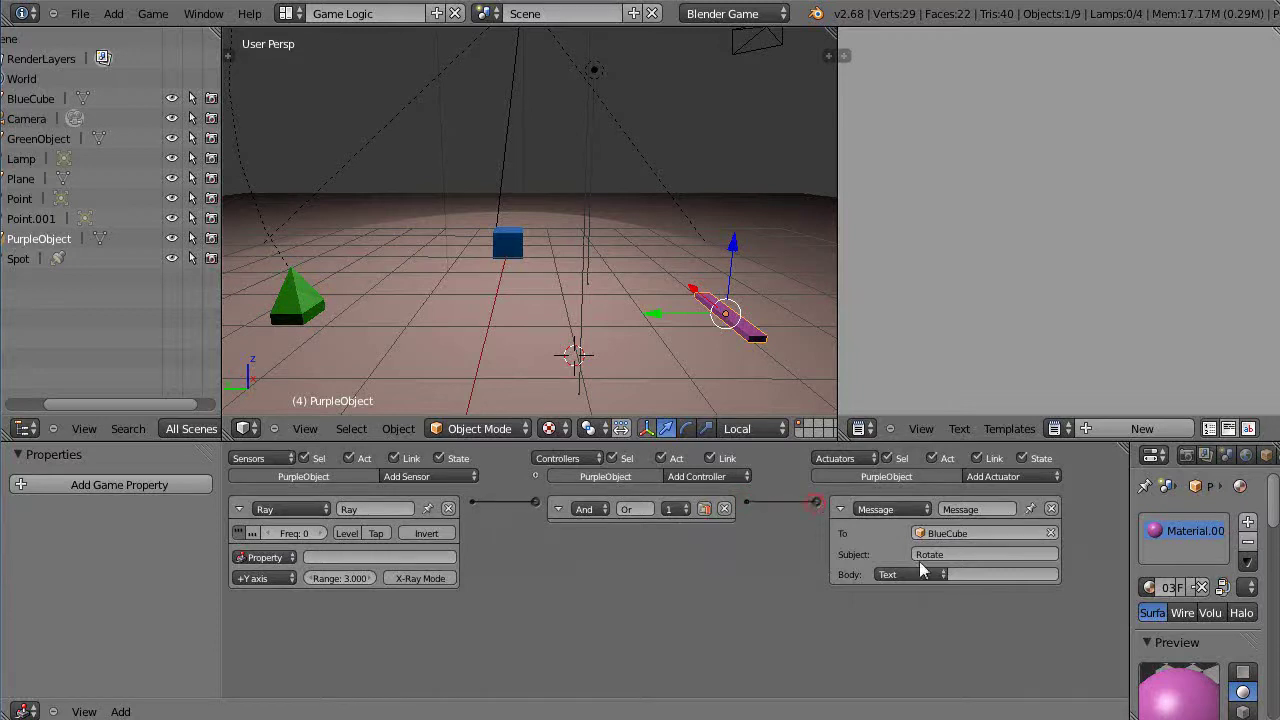
Replace the blue cube's existing Message sensor with a new Message sensor.
right_click(516, 245)
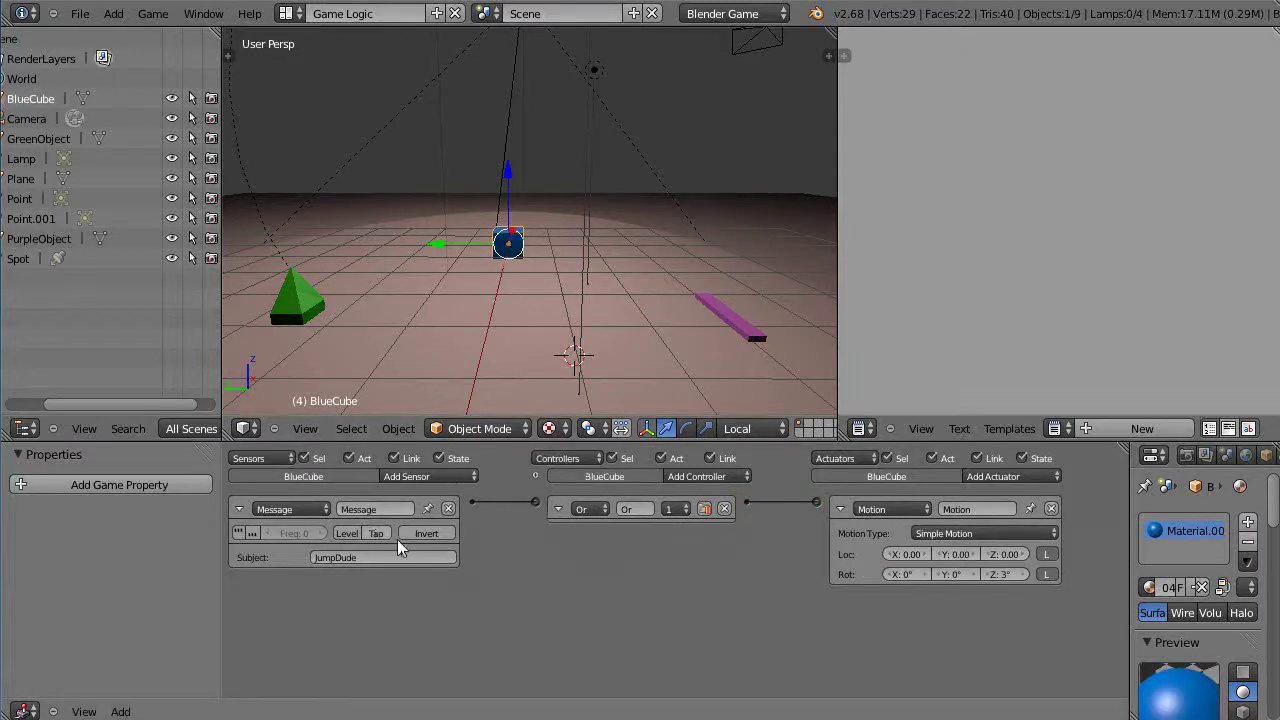
left_click(450, 508)
left_click(434, 478)
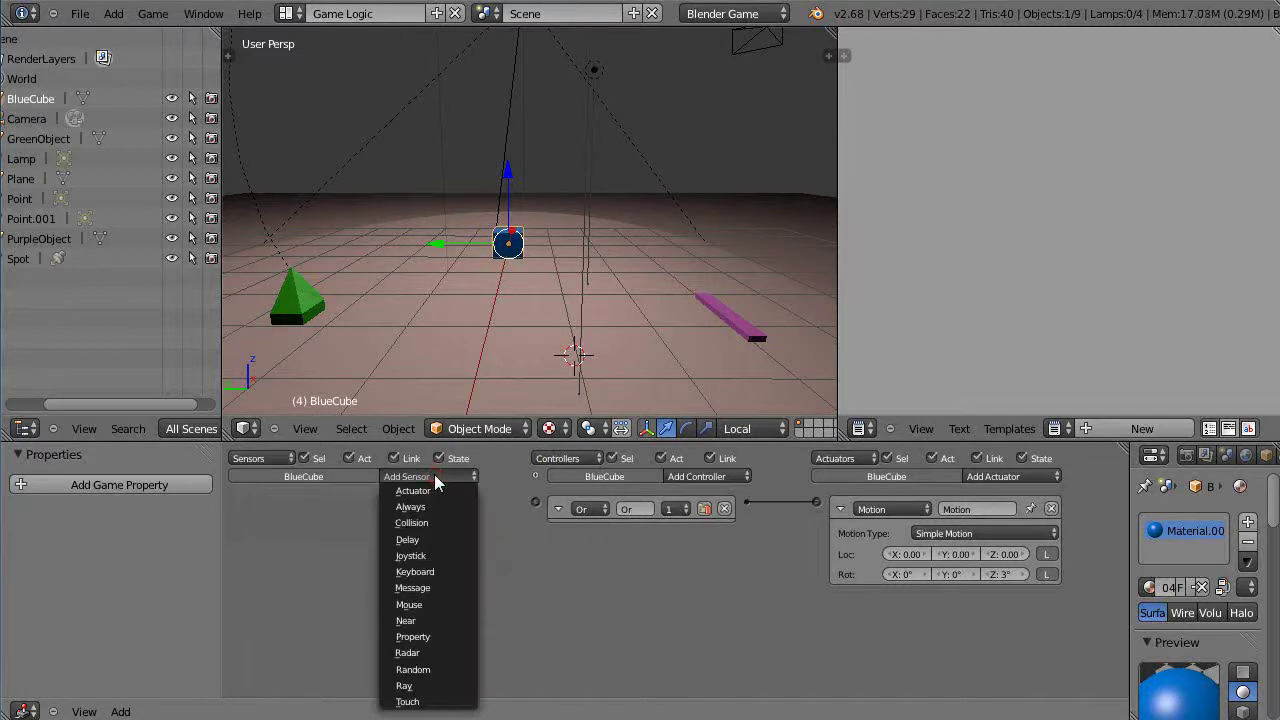
left_click(436, 585)
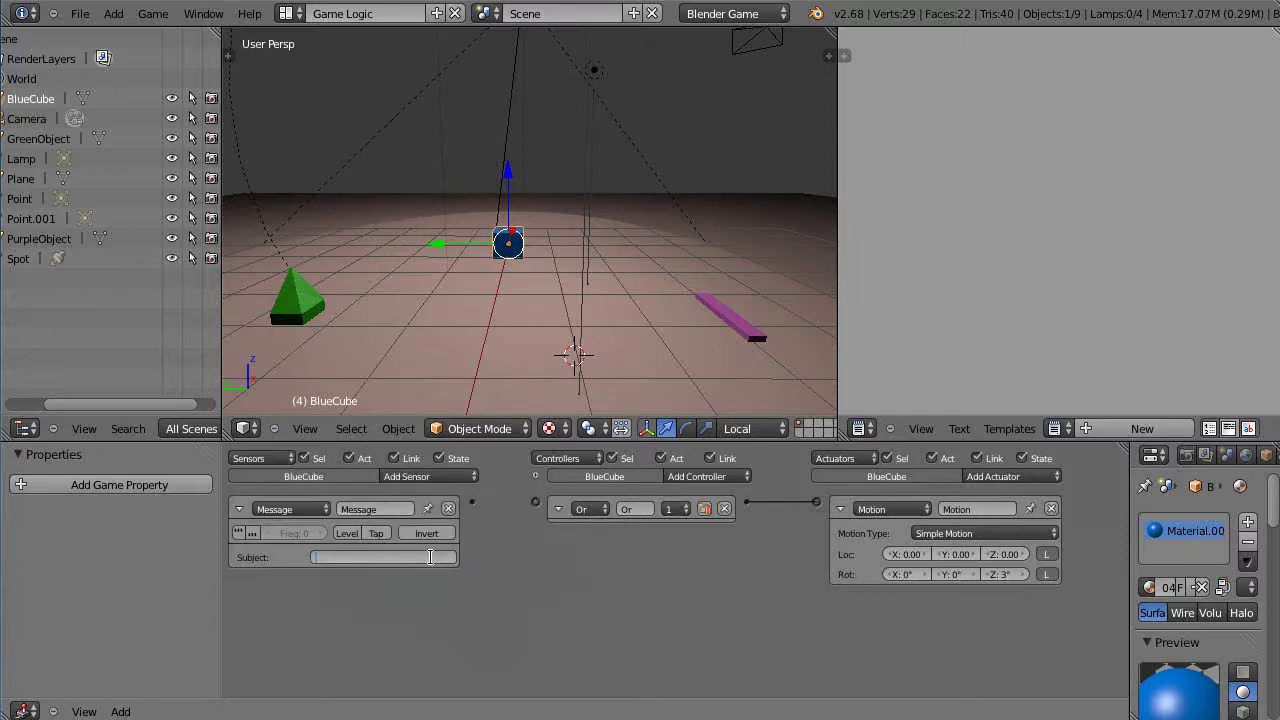
Set the blue cube's Message sensor subject to Rotate and link the sensor to the Or controller.
type("Rorate")
key("Return")
left_click(432, 557)
type("Rotate")
key("Return")
left_click_drag(532, 506, 531, 500)
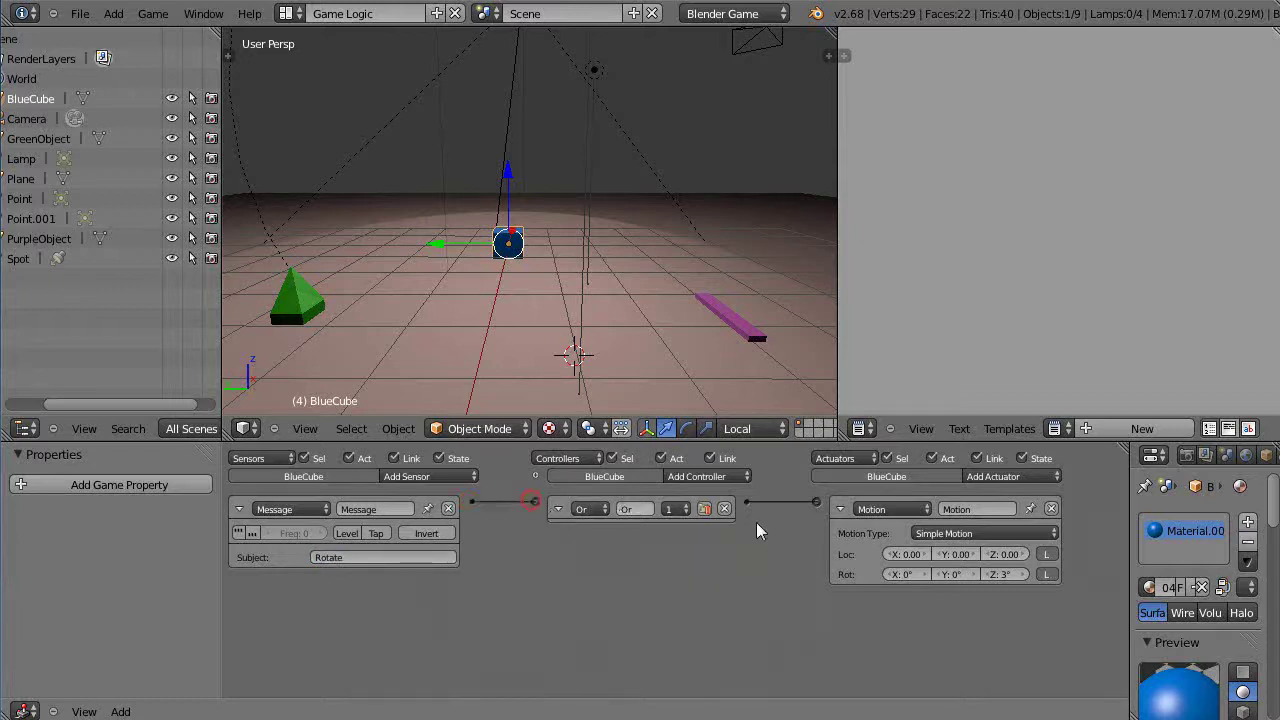
Set the blue cube's Motion actuator Z rotation to 5° and review the purple bar's message settings.
left_click(1003, 576)
right_click(733, 320)
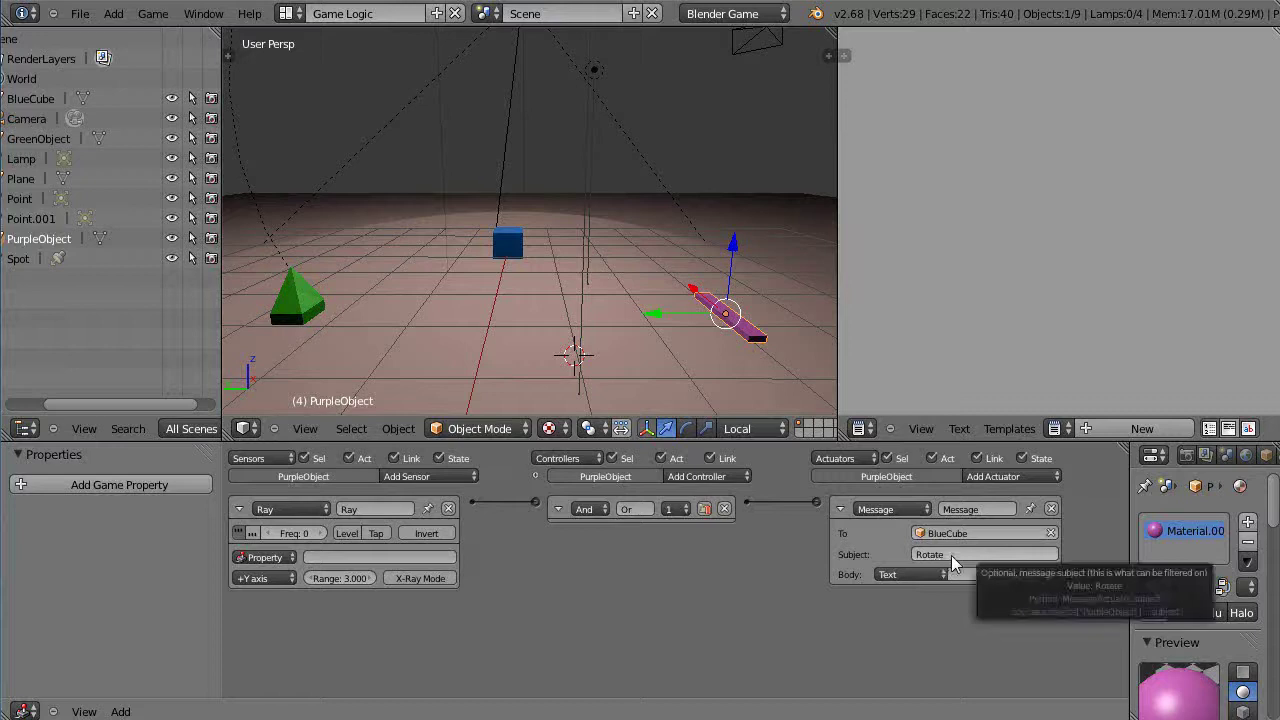
right_click(509, 251)
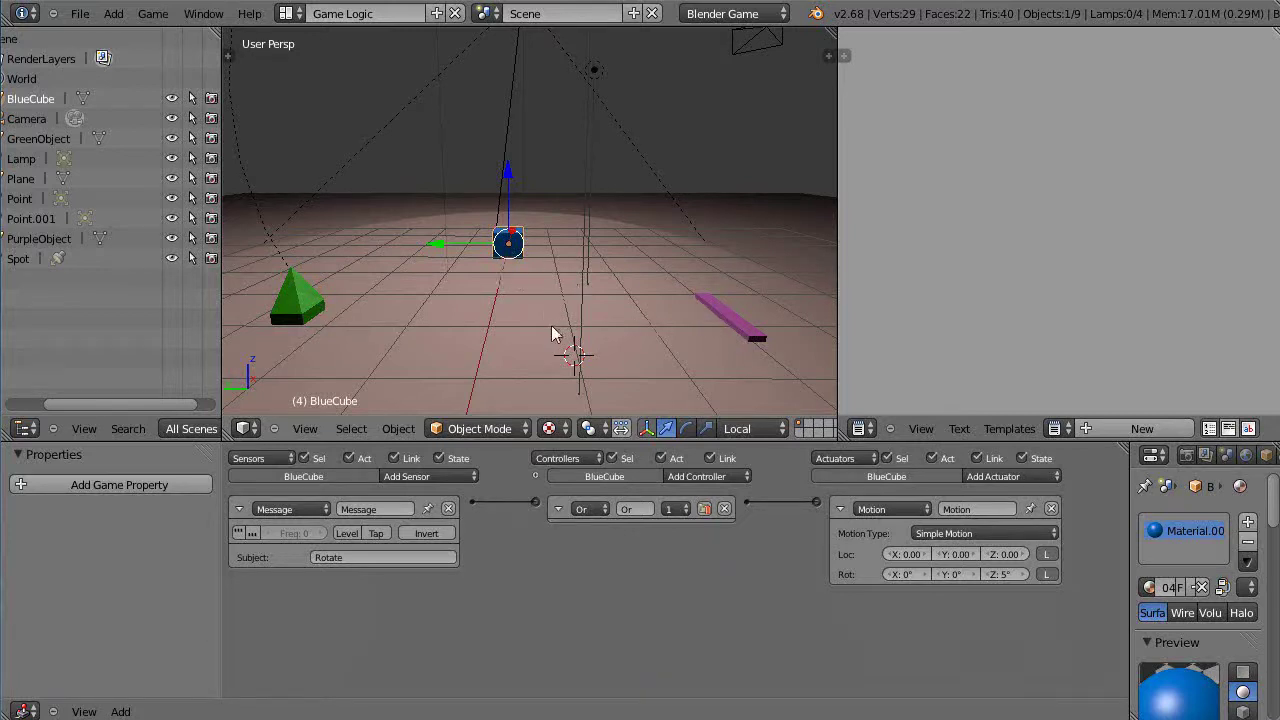
Run the game in the maximized 3D view, moving the green pyramid back and forth across the purple bar to test the cube's rotation.
key("shift+space")
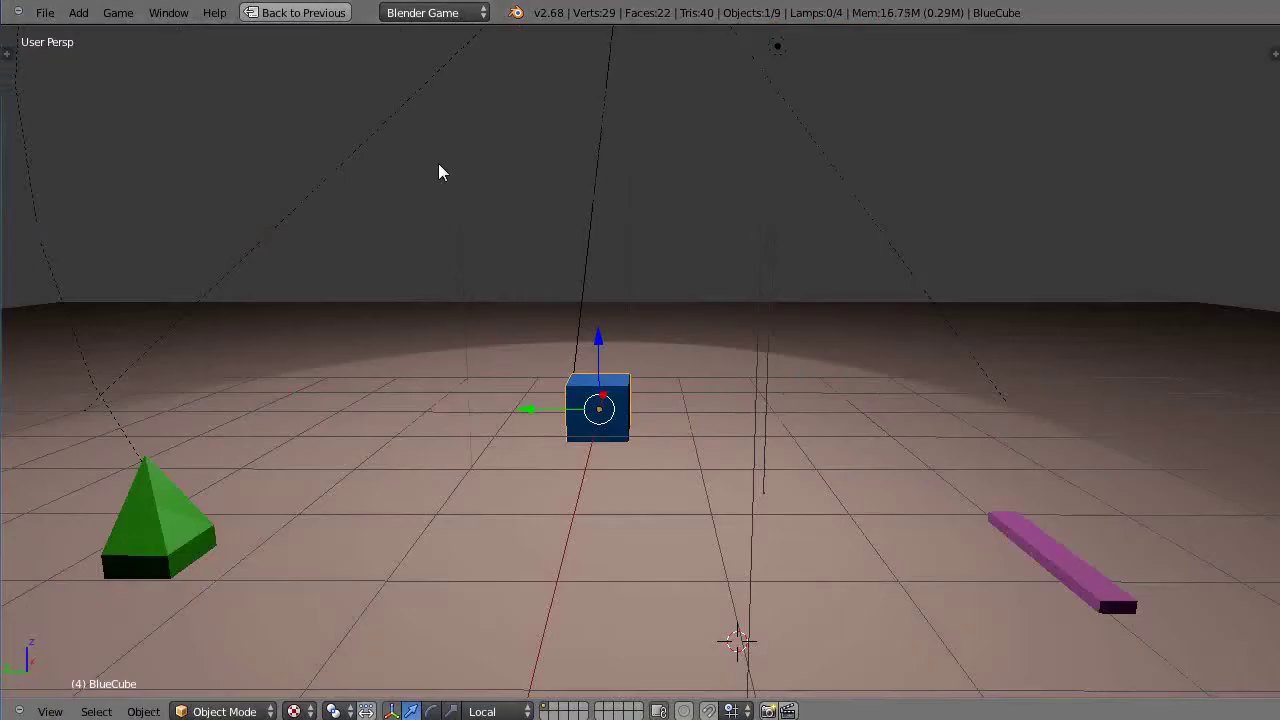
key("p")
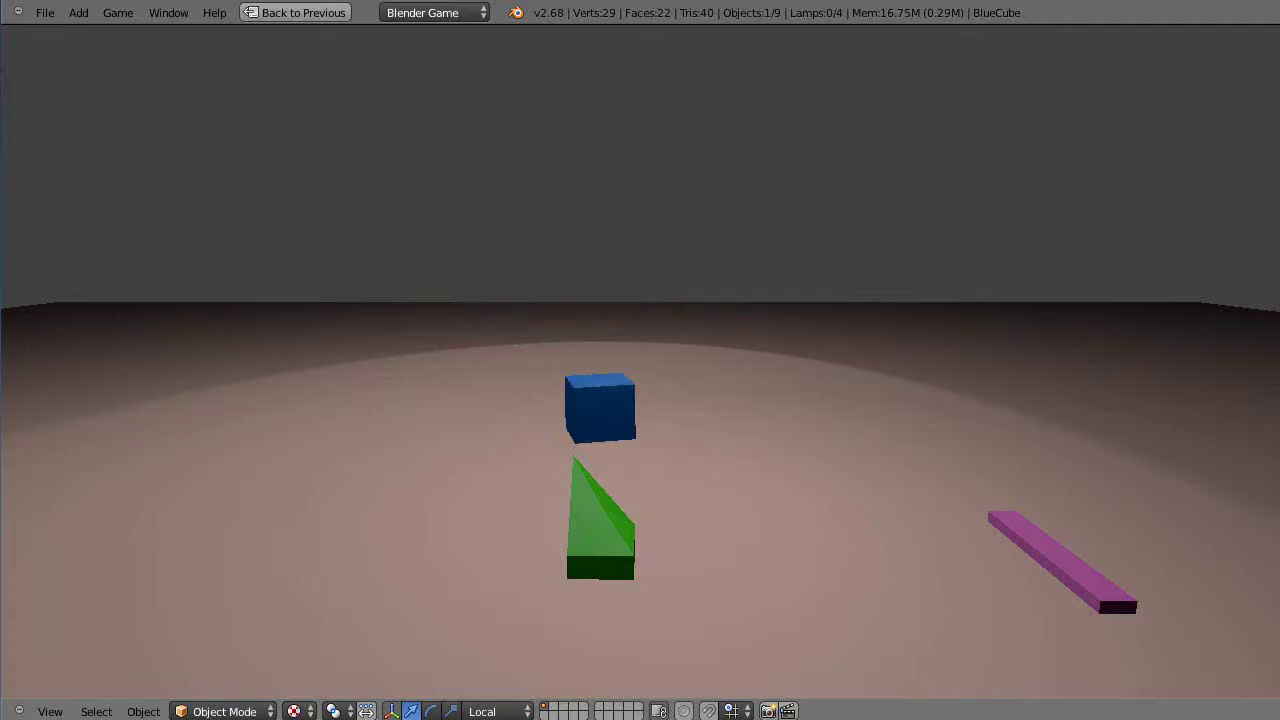
key("Right")
key("Right")
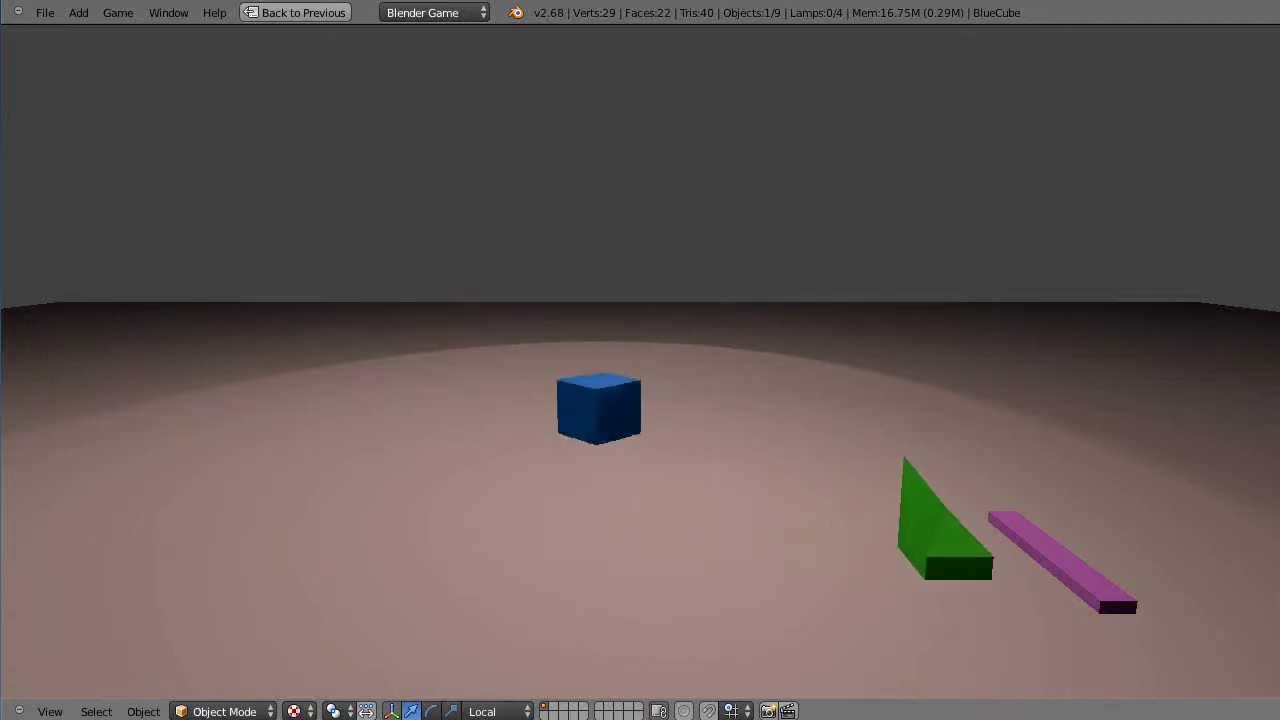
key("Right")
key("Right")
key("Left")
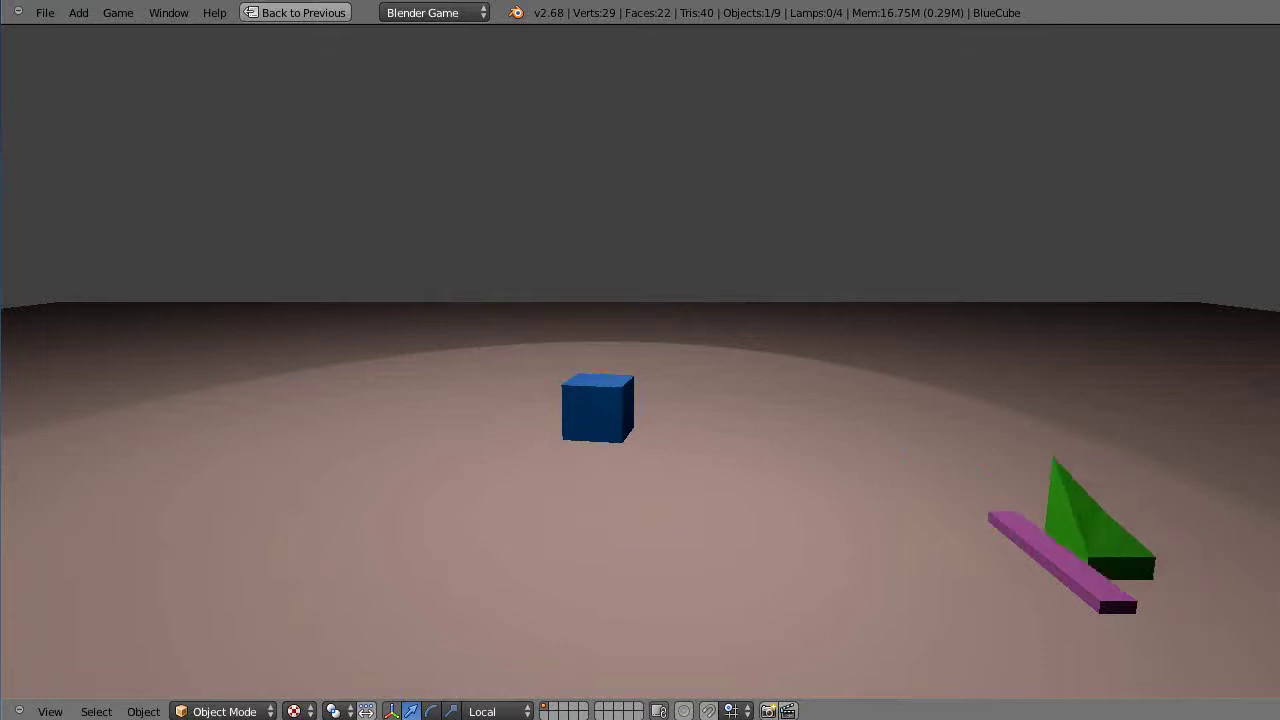
key("Right")
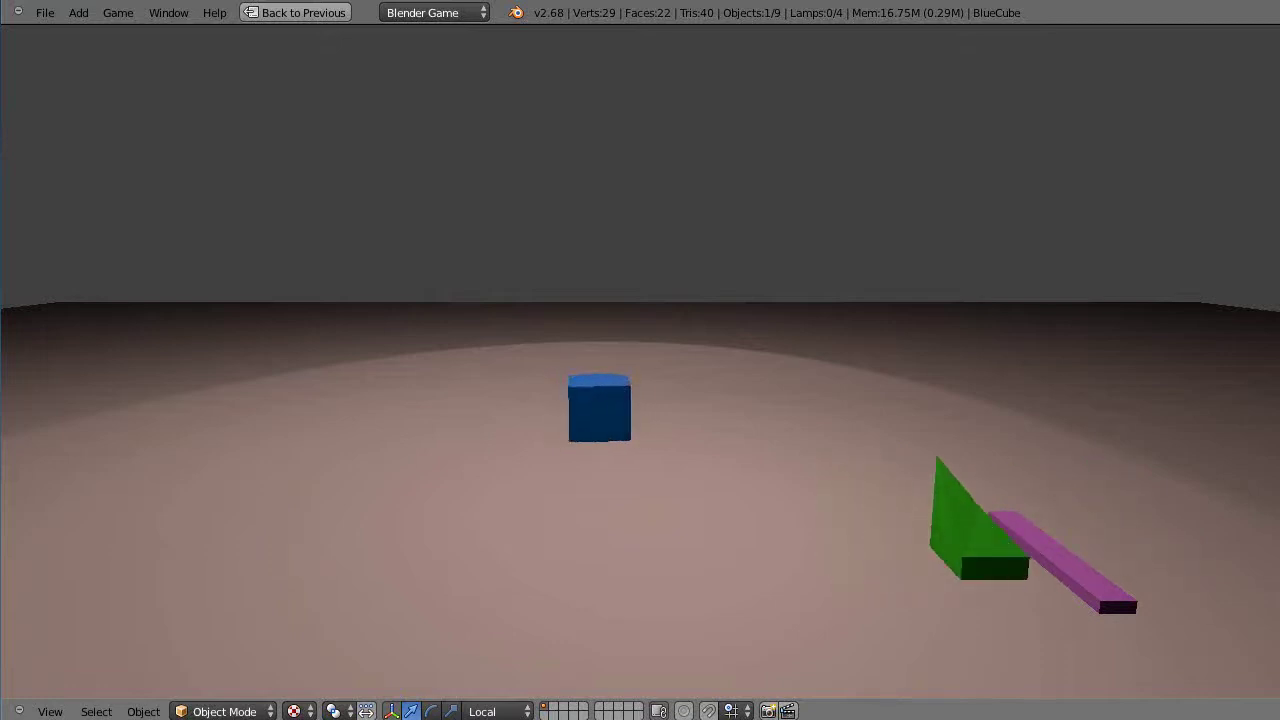
key("Left")
key("Right")
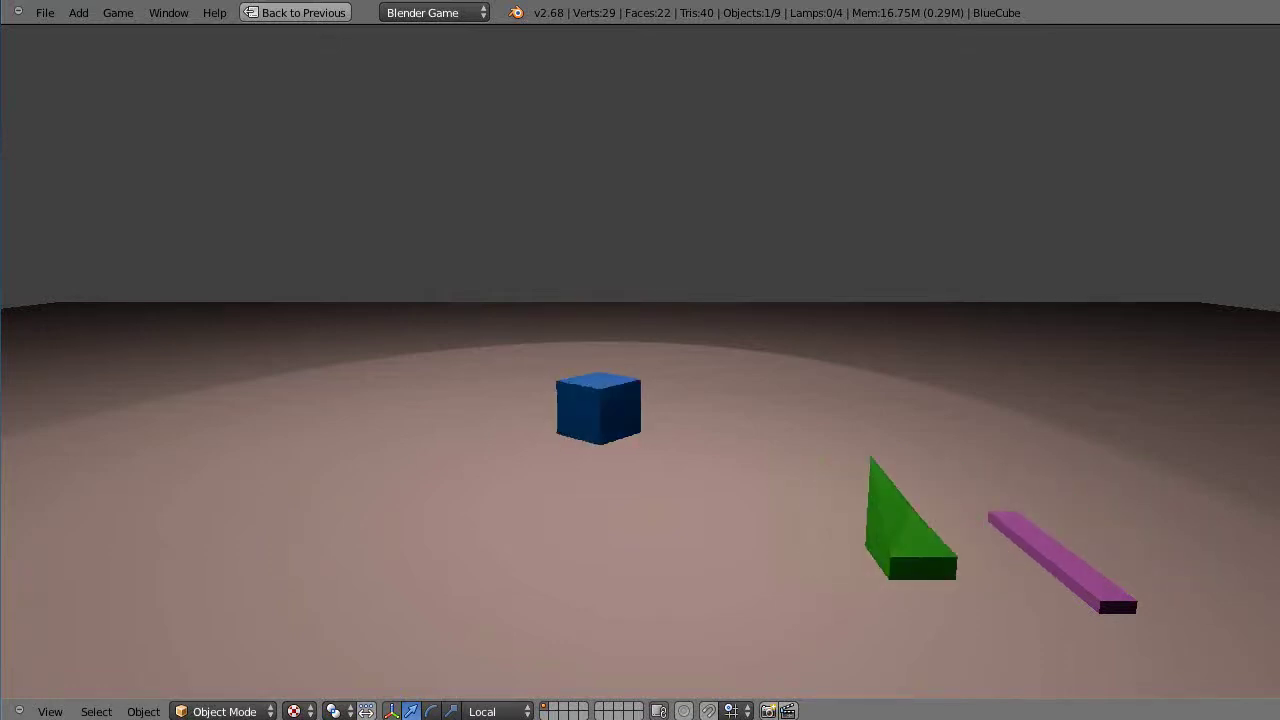
key("Left")
key("Right")
key("Left")
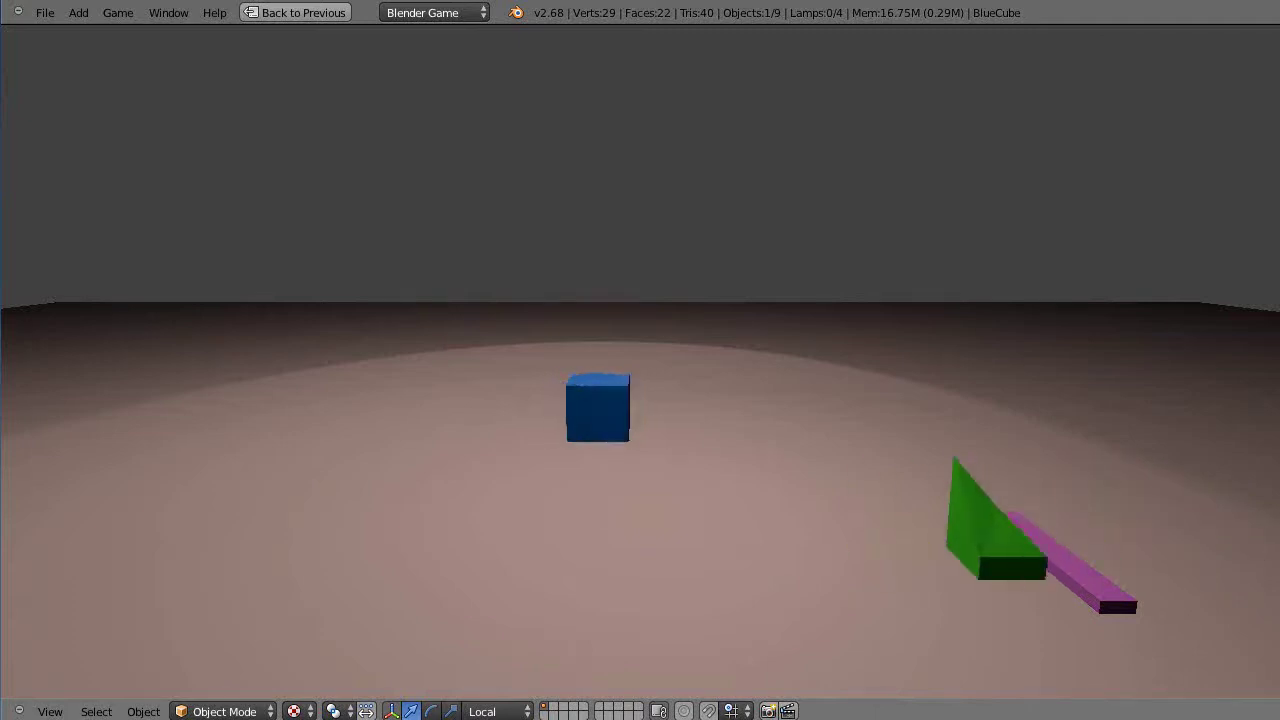
key("Right")
key("Left")
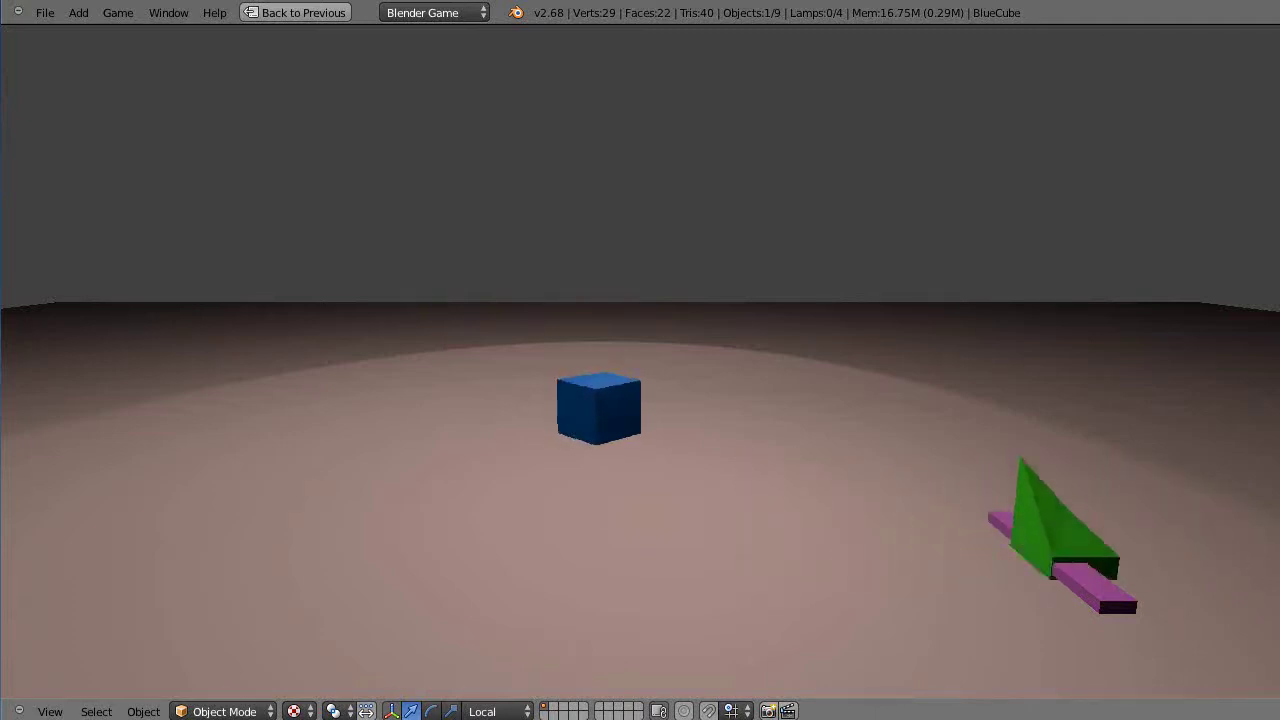
key("Right")
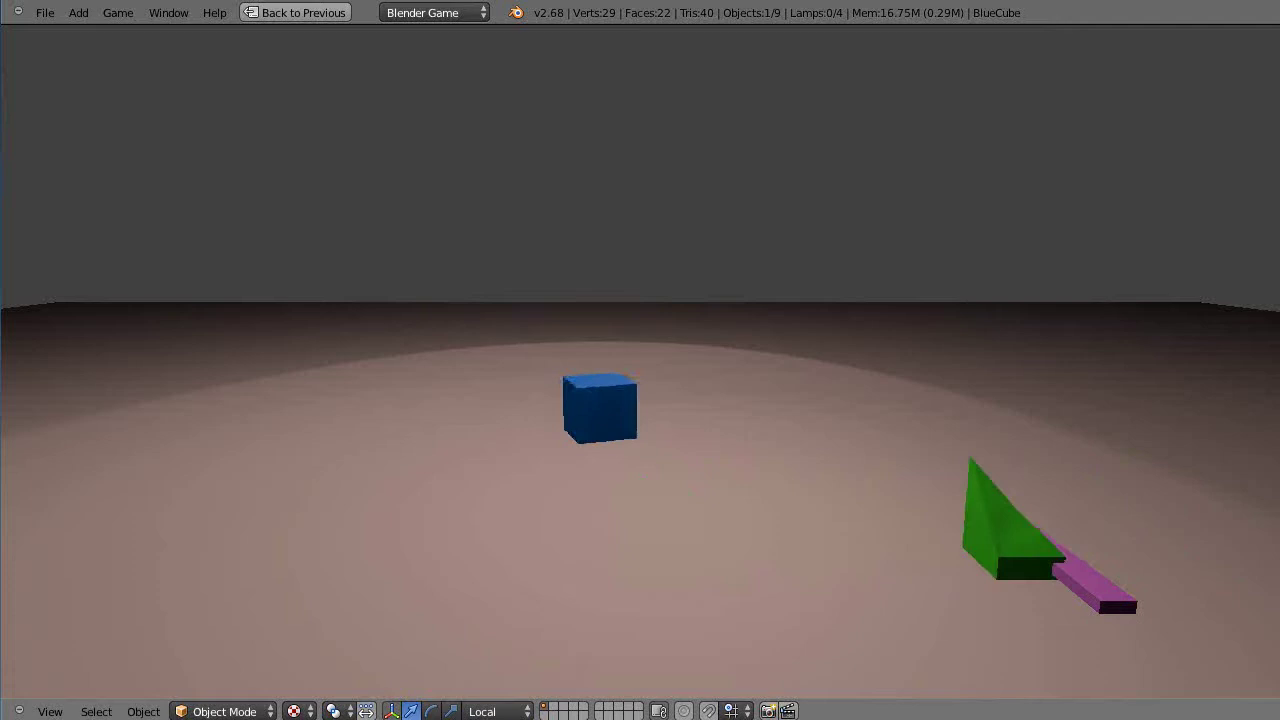
key("Left")
key("Right")
key("Left")
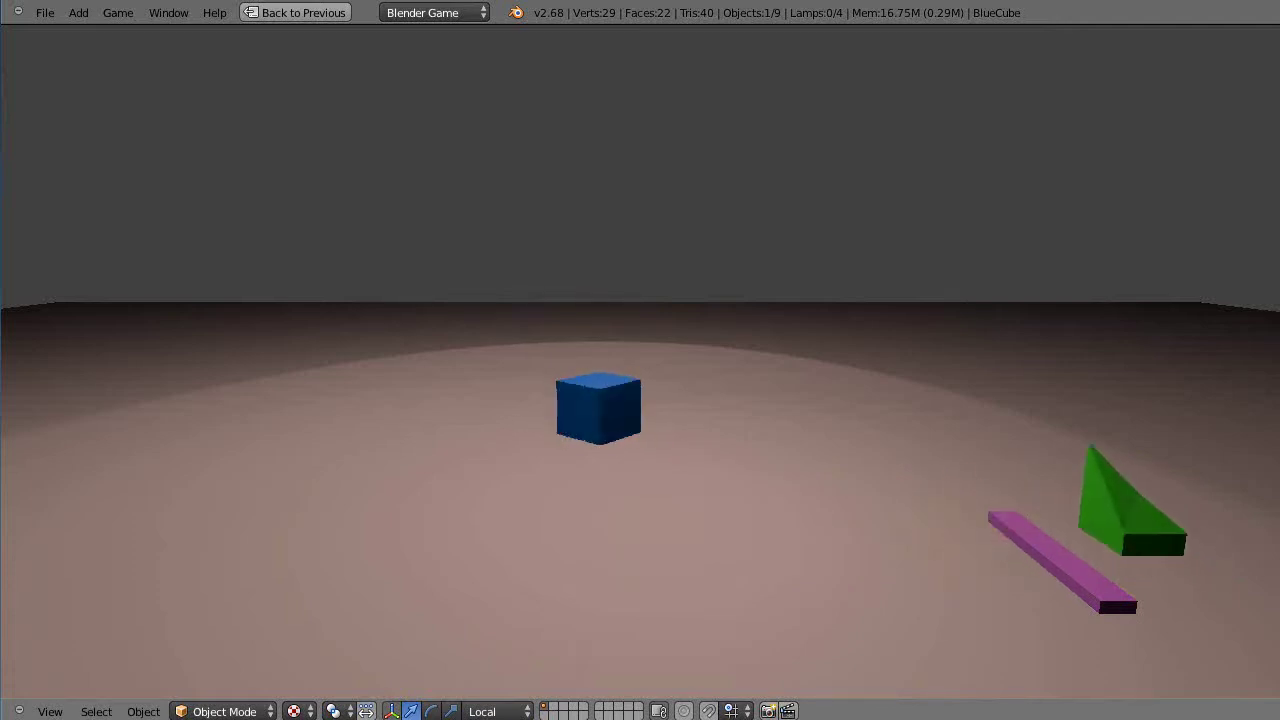
key("Right")
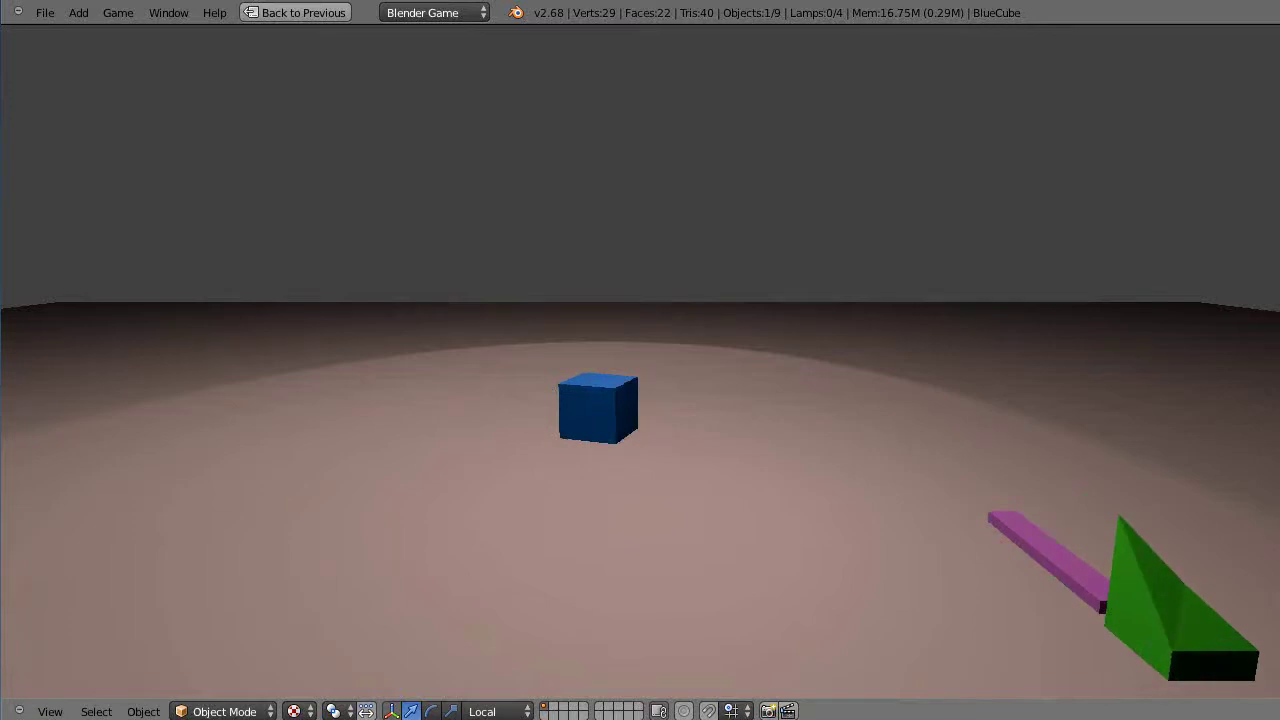
key("Left")
key("Right")
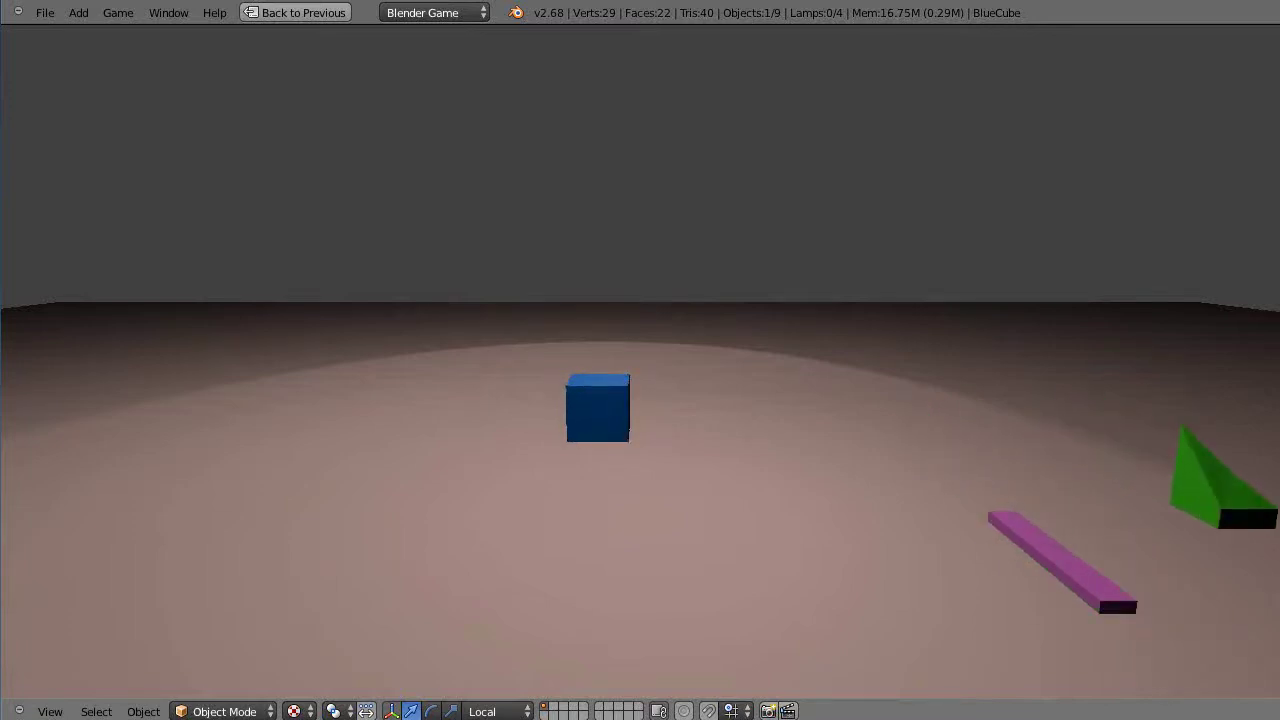
key("Left")
key("Right")
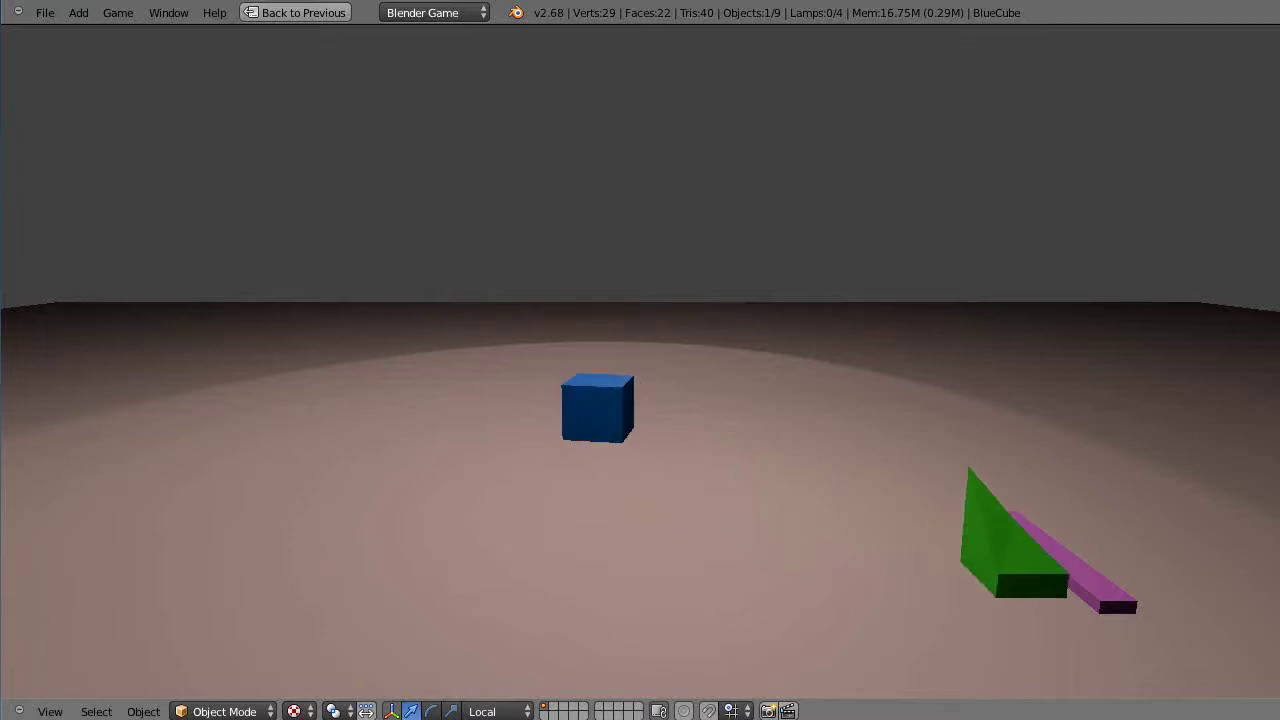
key("Left")
key("Right")
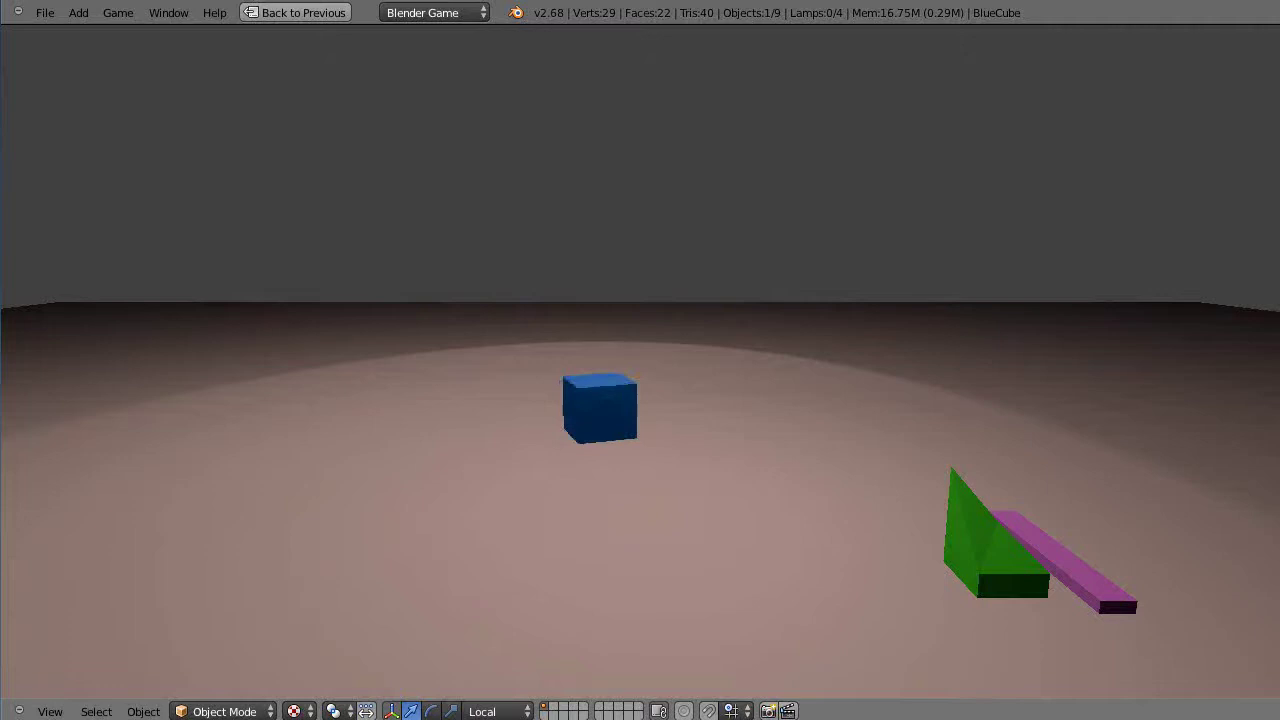
key("Escape")
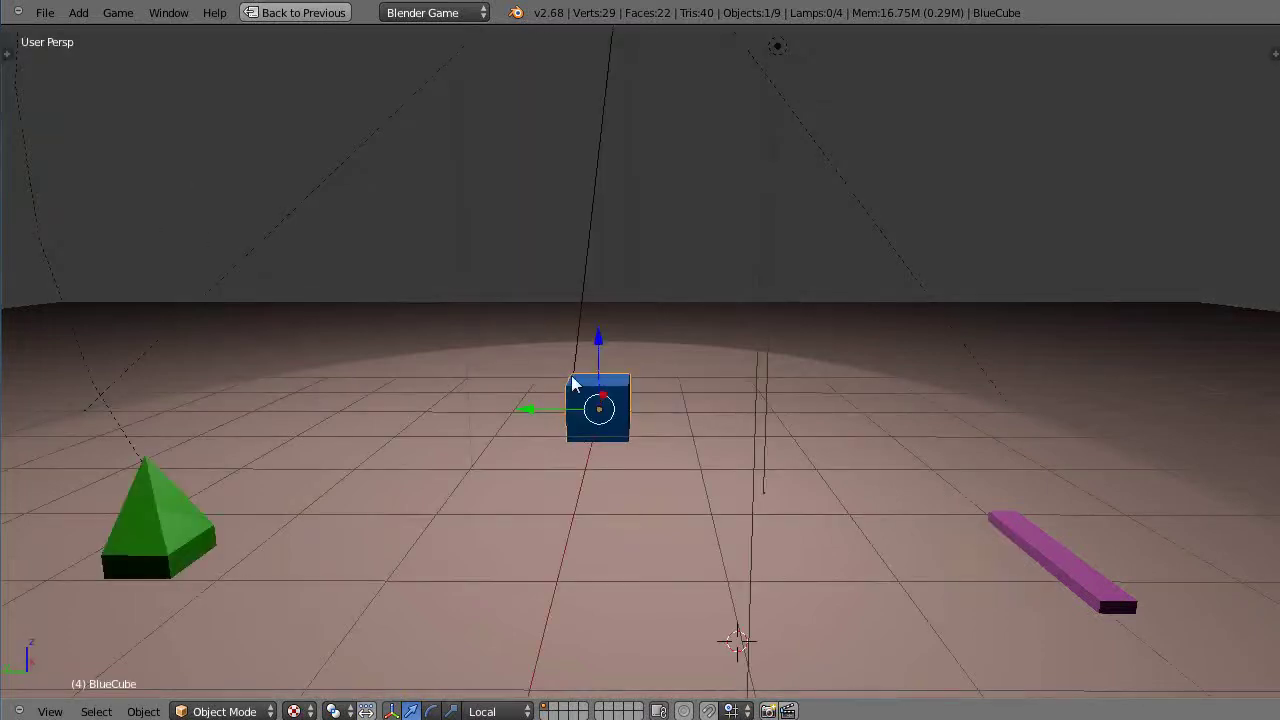
scroll(571, 382, "down", 2)
scroll(571, 382, "up", 2)
middle_click_drag(844, 537, 836, 573)
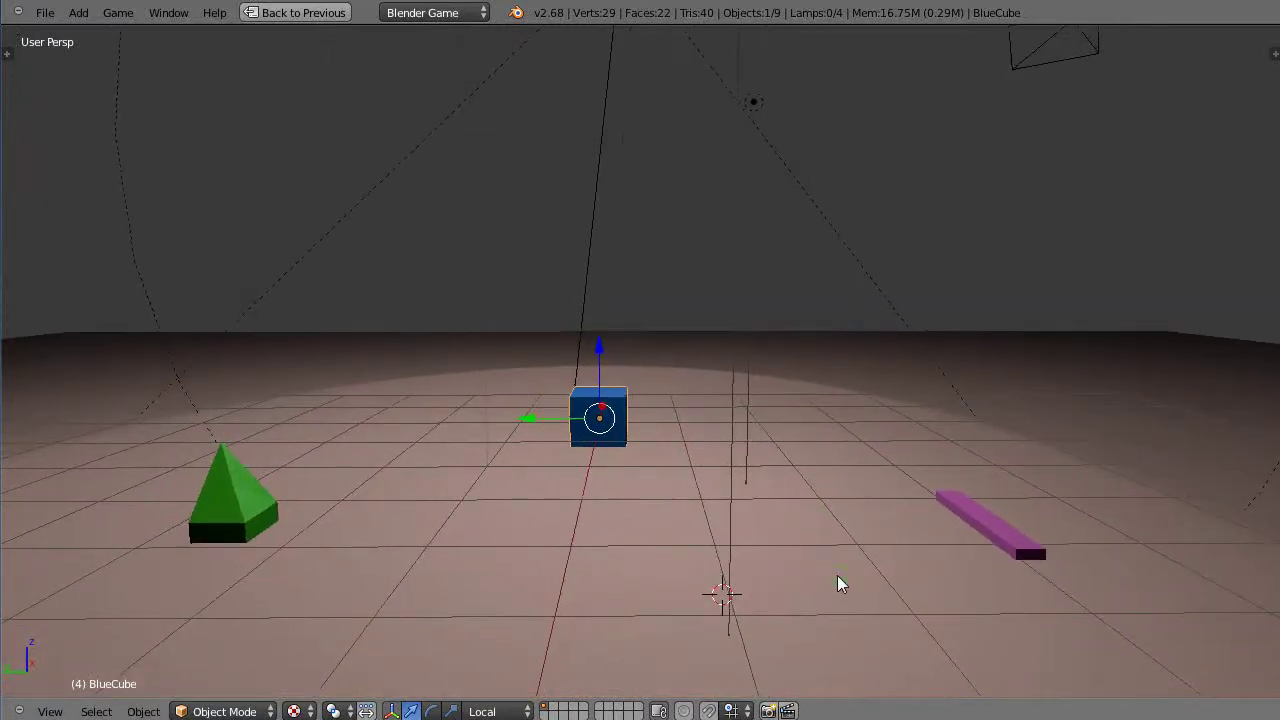